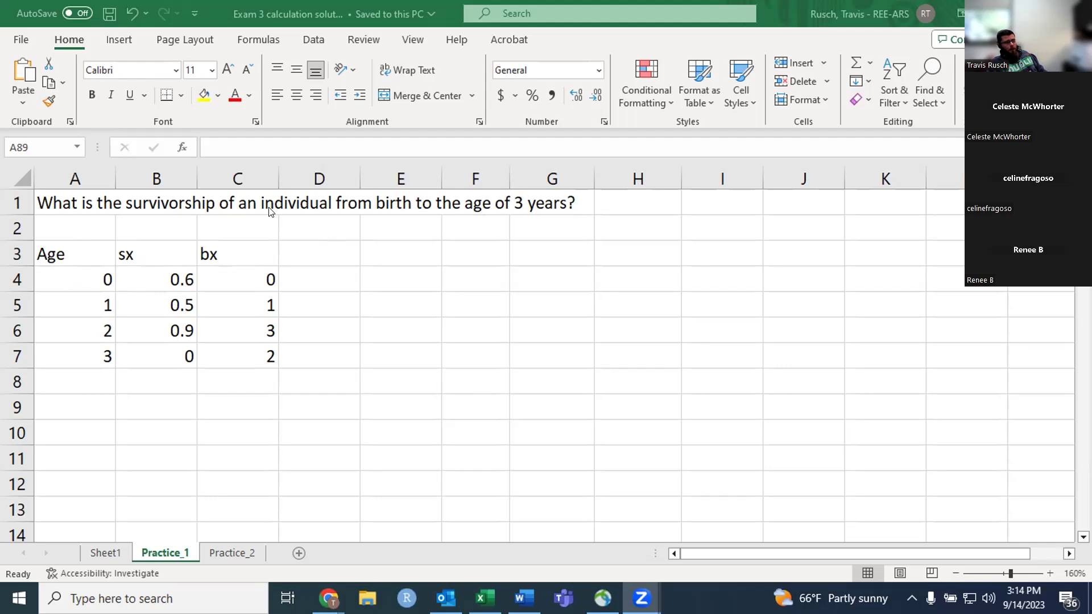
Step: Enter 1.0 as the lx value for age 0 in cell D23 of the second survivorship table
scroll(308, 229, down, 3)
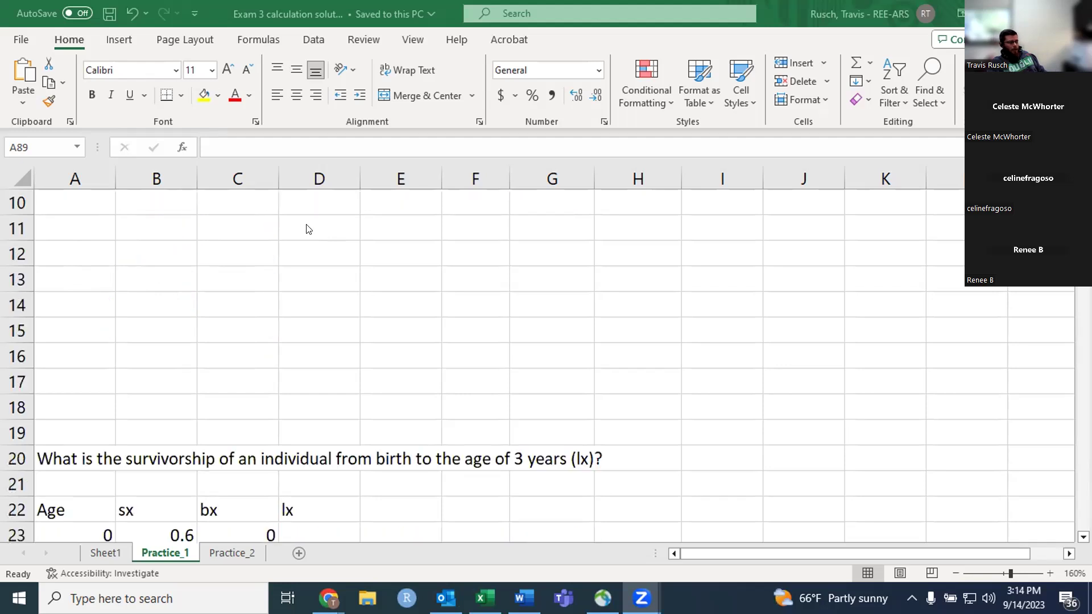
scroll(307, 228, down, 2)
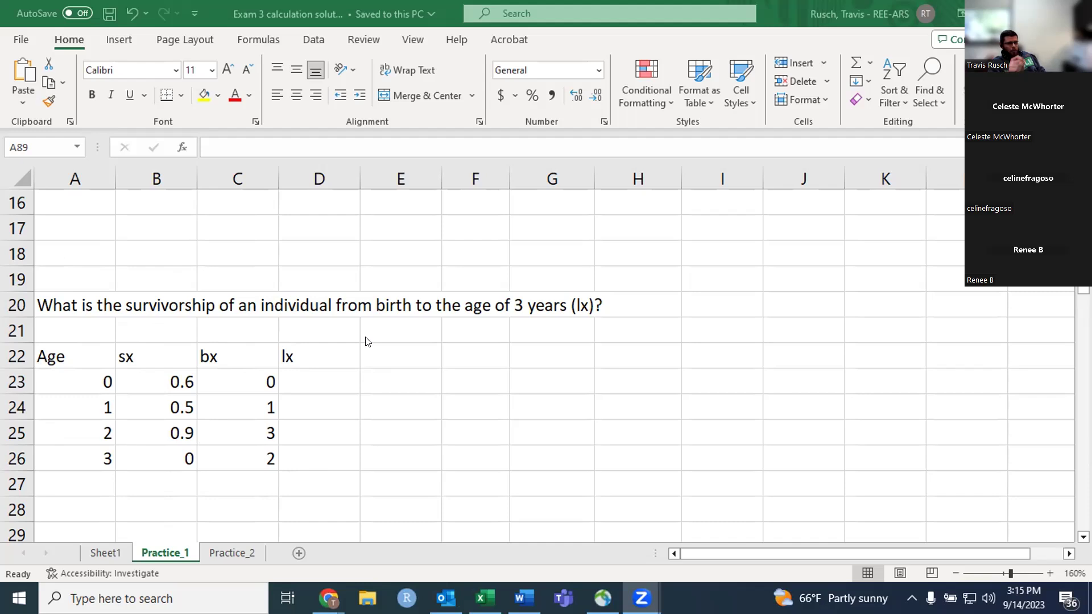
click(301, 378)
scroll(301, 378, up, 20)
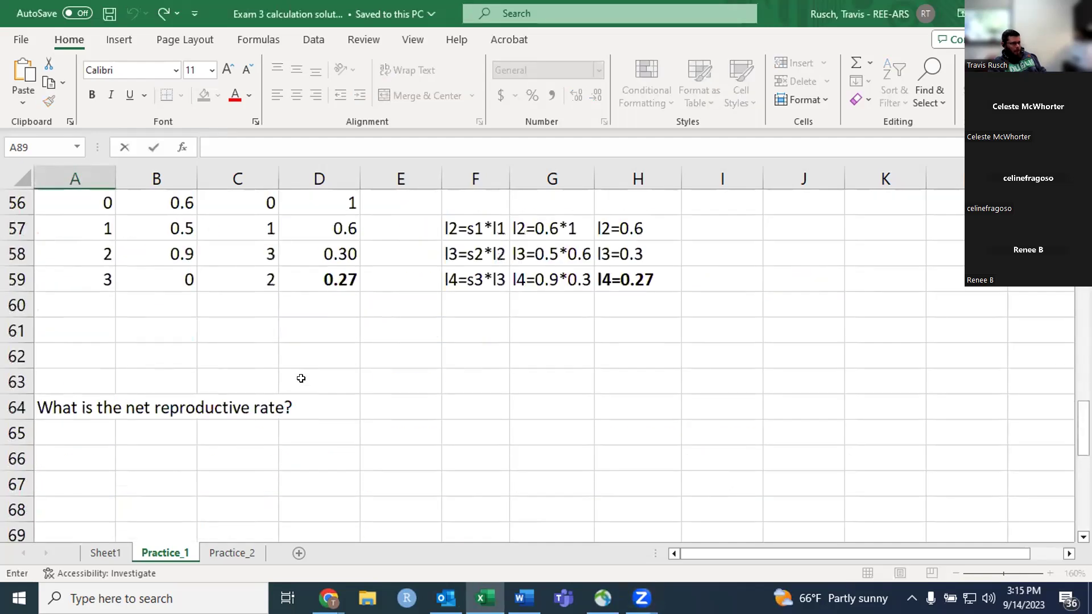
scroll(301, 378, up, 5)
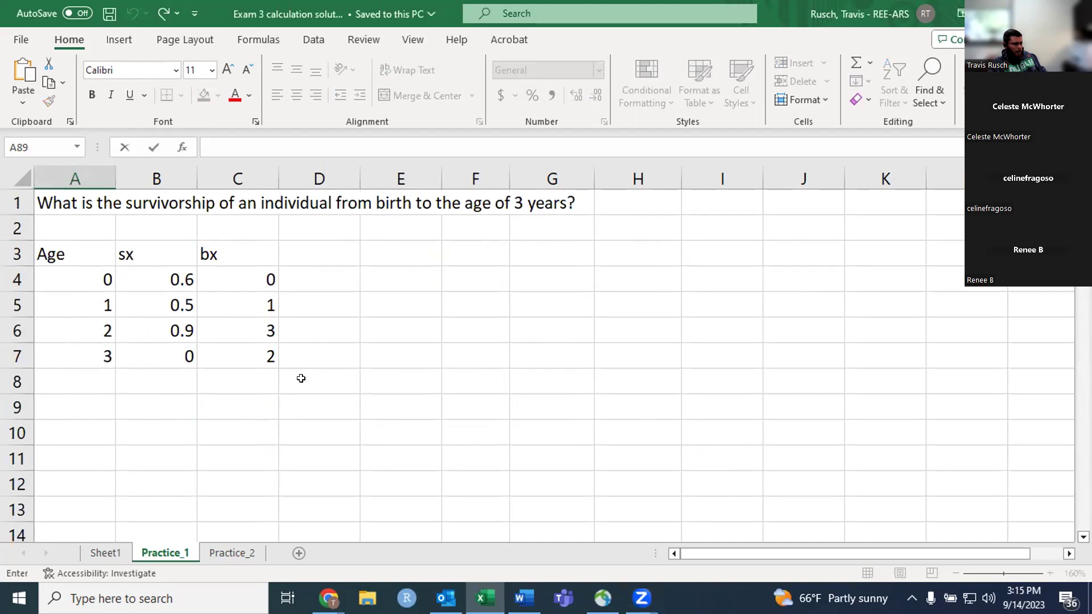
scroll(301, 378, down, 6)
click(311, 295)
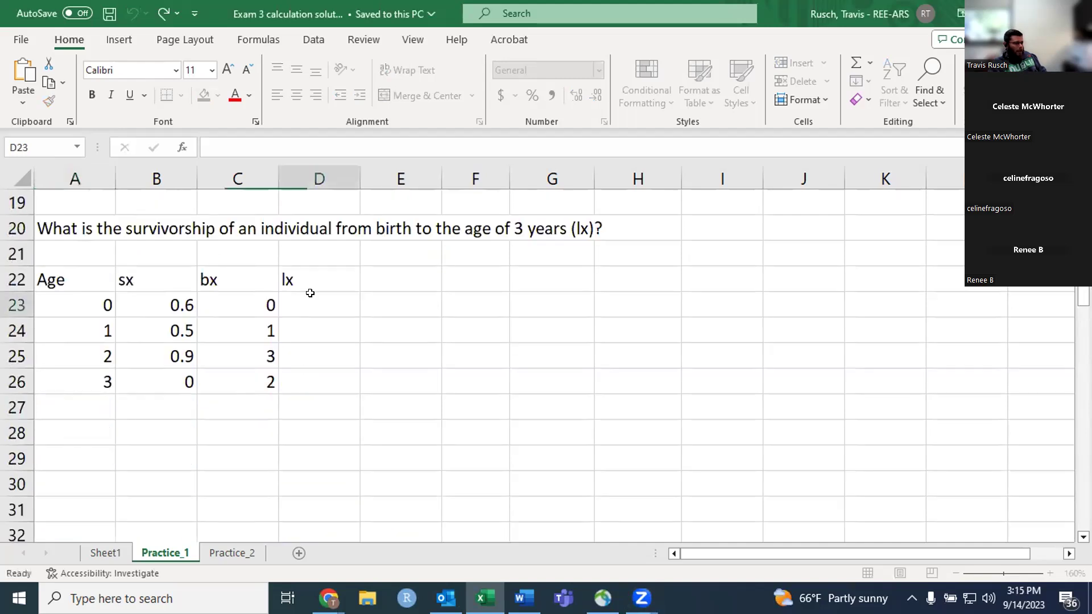
scroll(313, 303, down, 3)
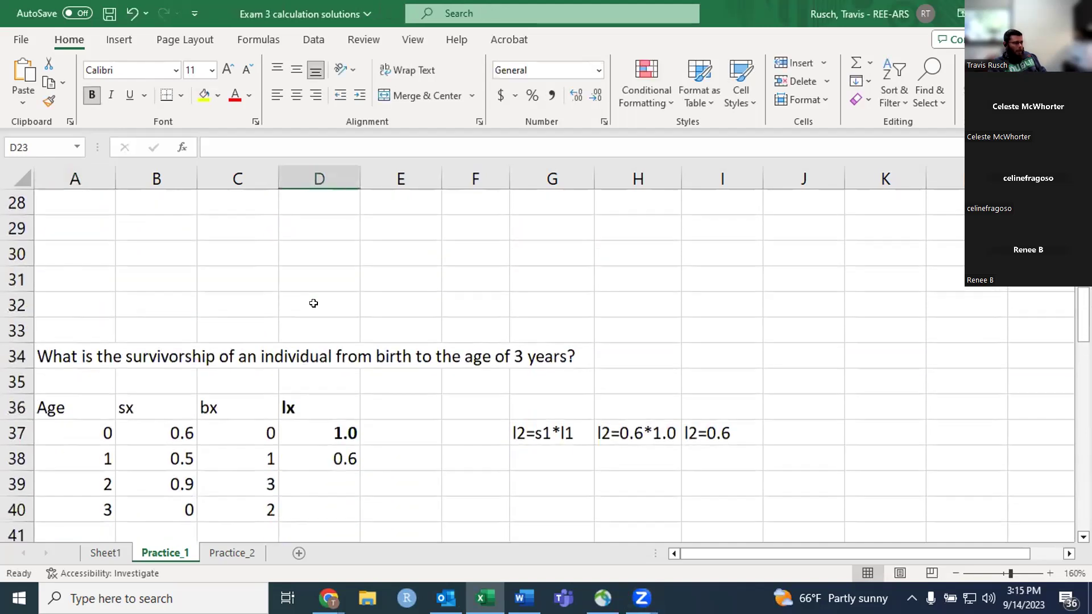
scroll(313, 303, up, 2)
scroll(315, 306, up, 1)
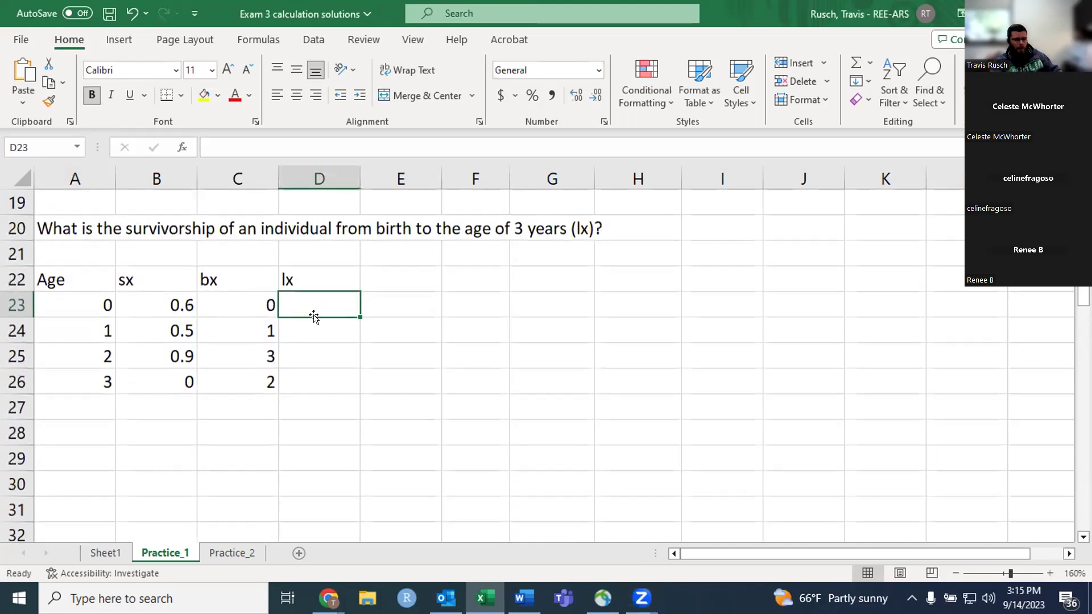
text(1.0)
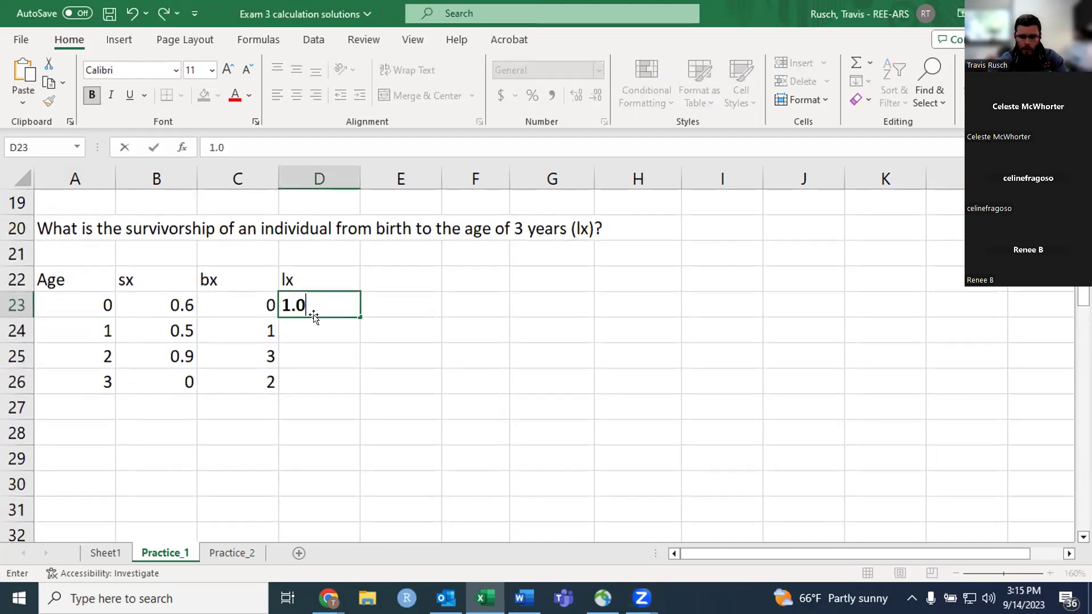
key(Return)
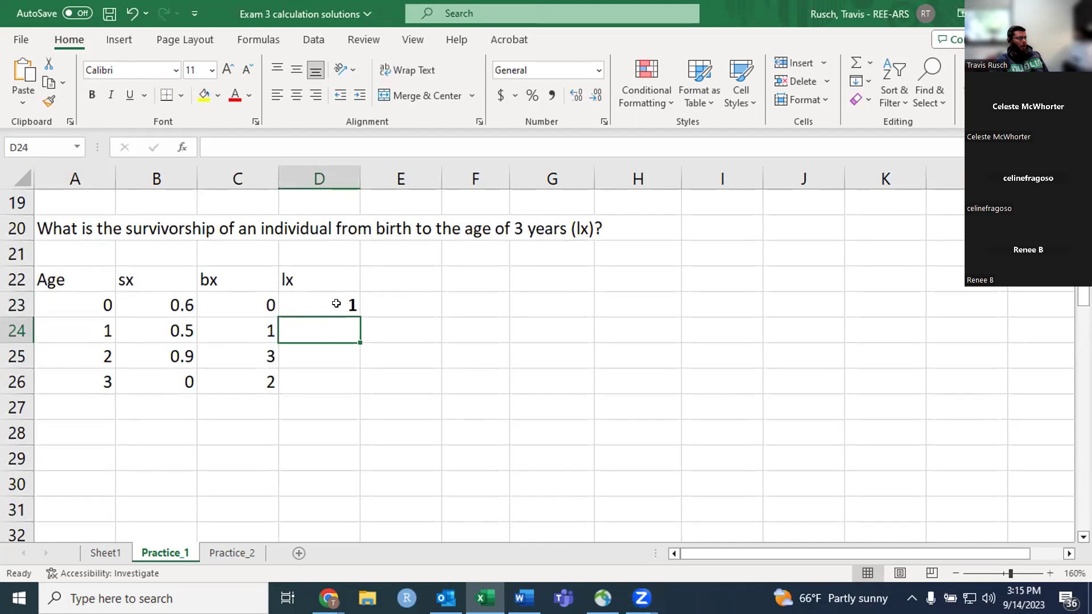
click(335, 303)
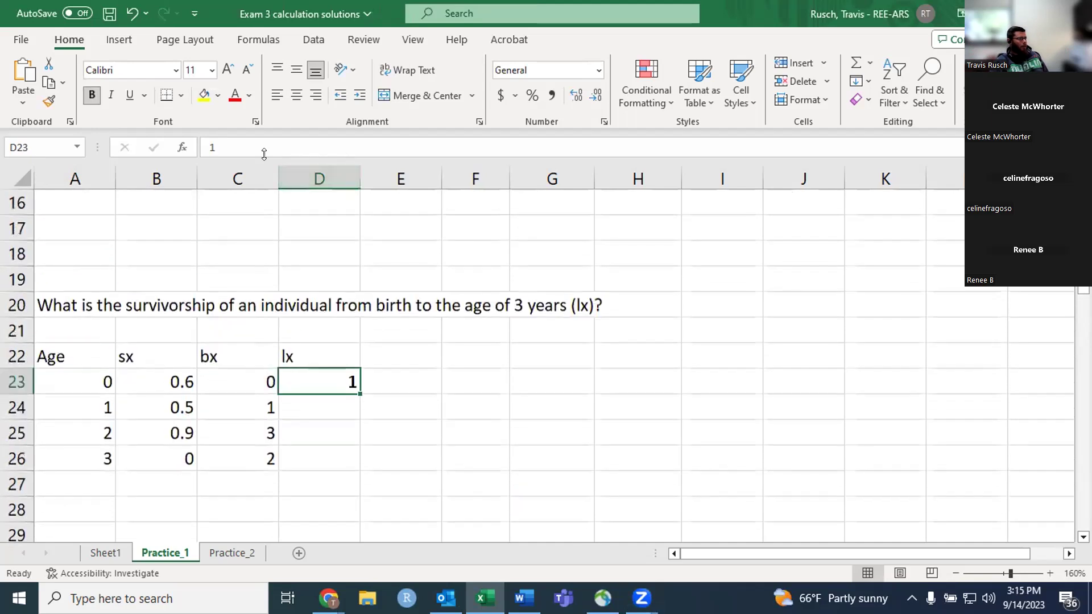
Step: Examine how the age 1 lx value in D38 is derived from the age 0 sx and lx values, using the worked l2=s1*l1 formula
click(300, 407)
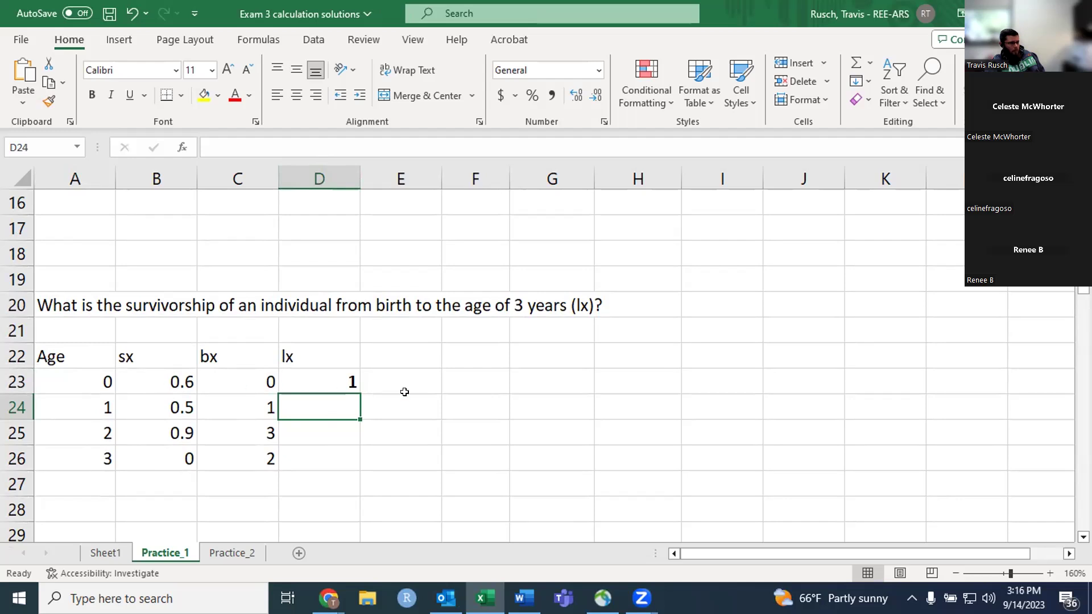
scroll(404, 392, down, 3)
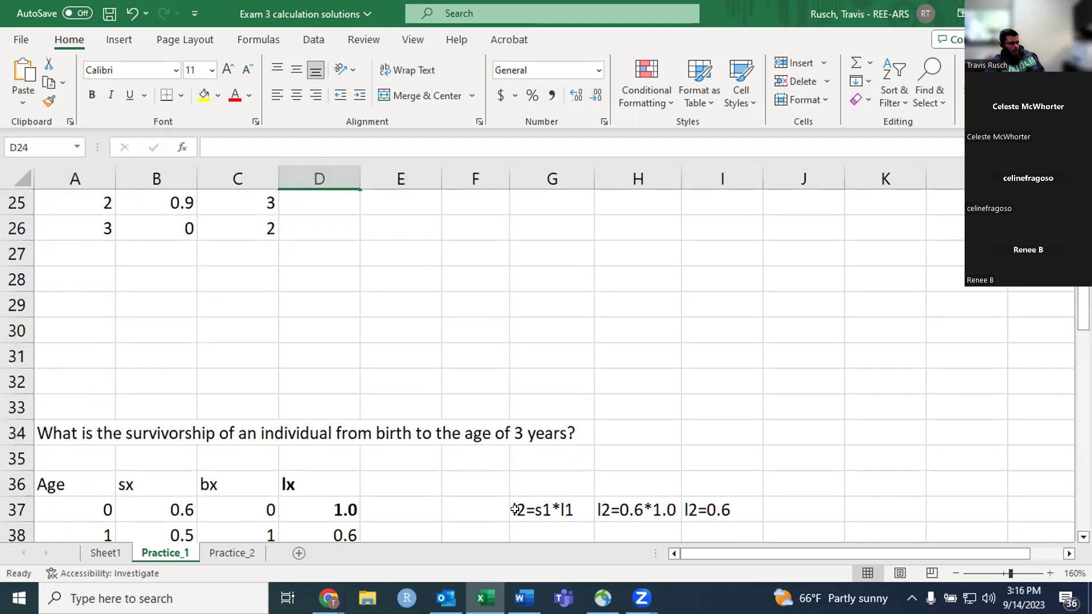
click(515, 508)
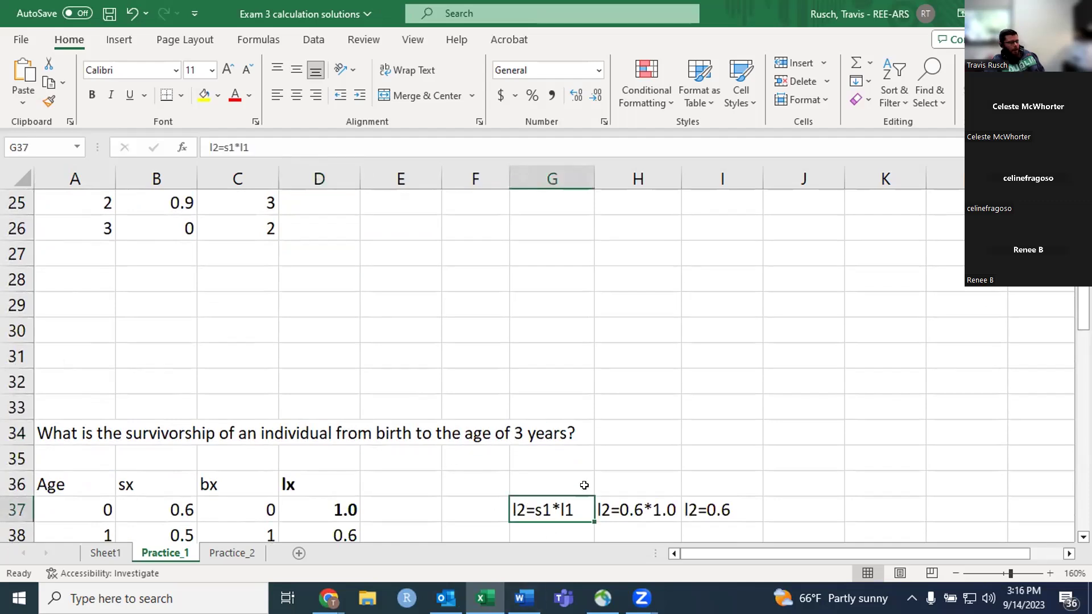
scroll(584, 485, down, 1)
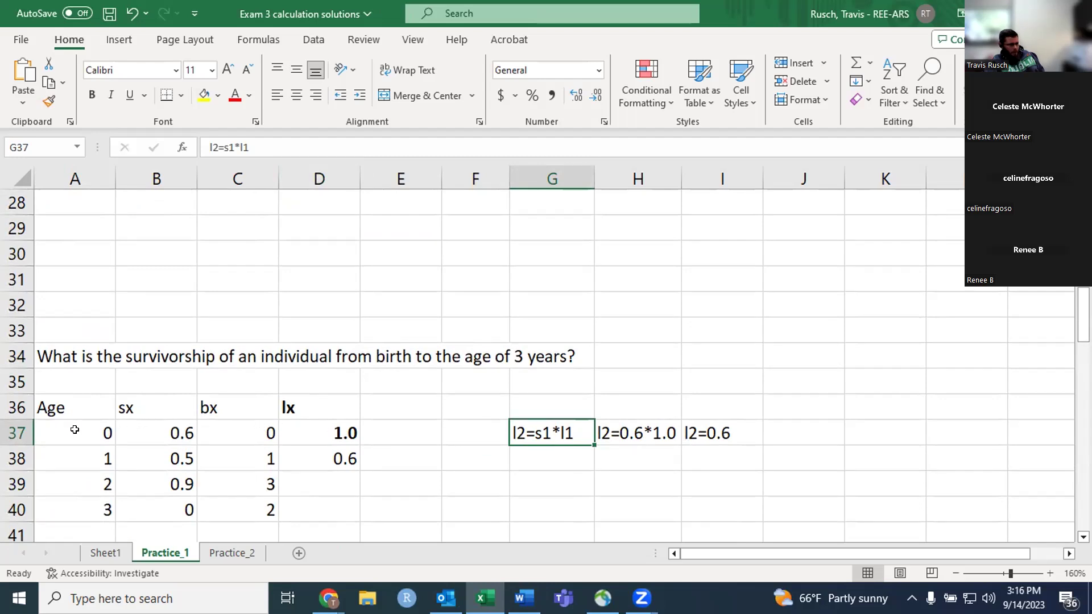
scroll(74, 445, down, 1)
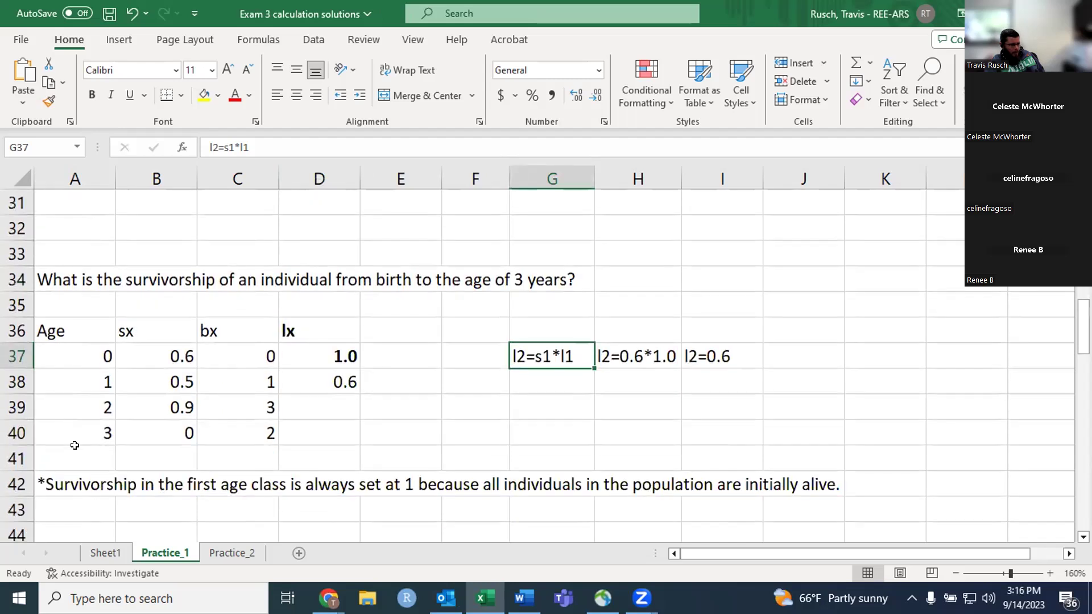
scroll(74, 445, up, 1)
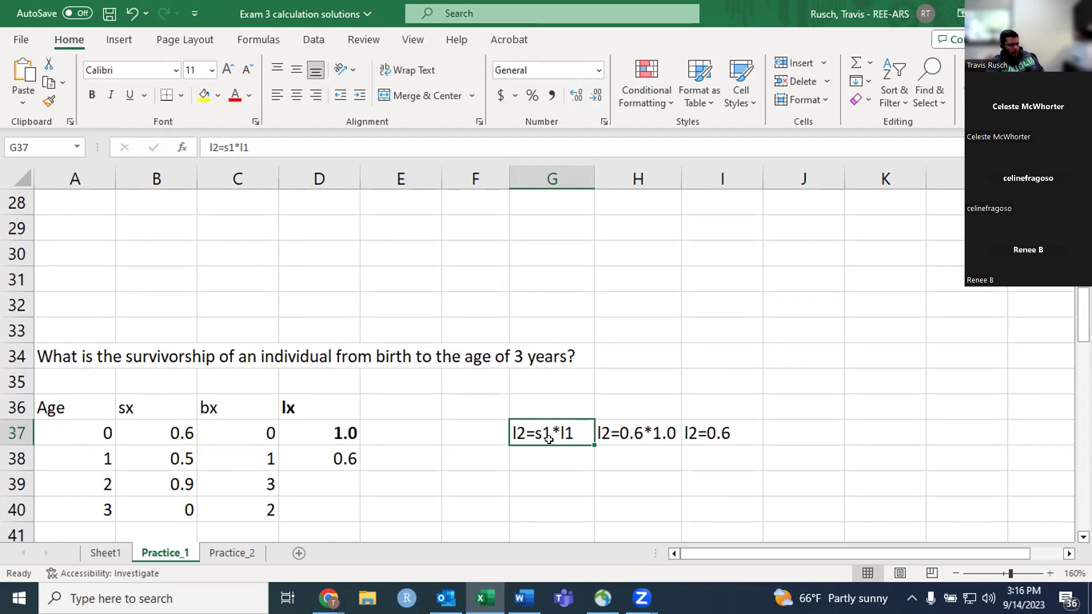
click(356, 457)
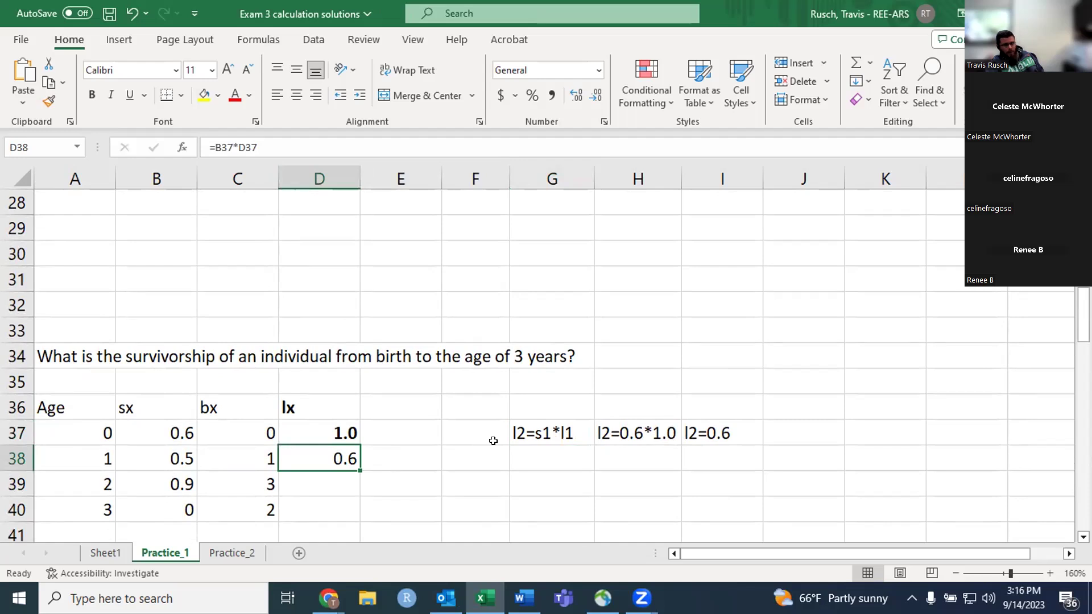
click(166, 430)
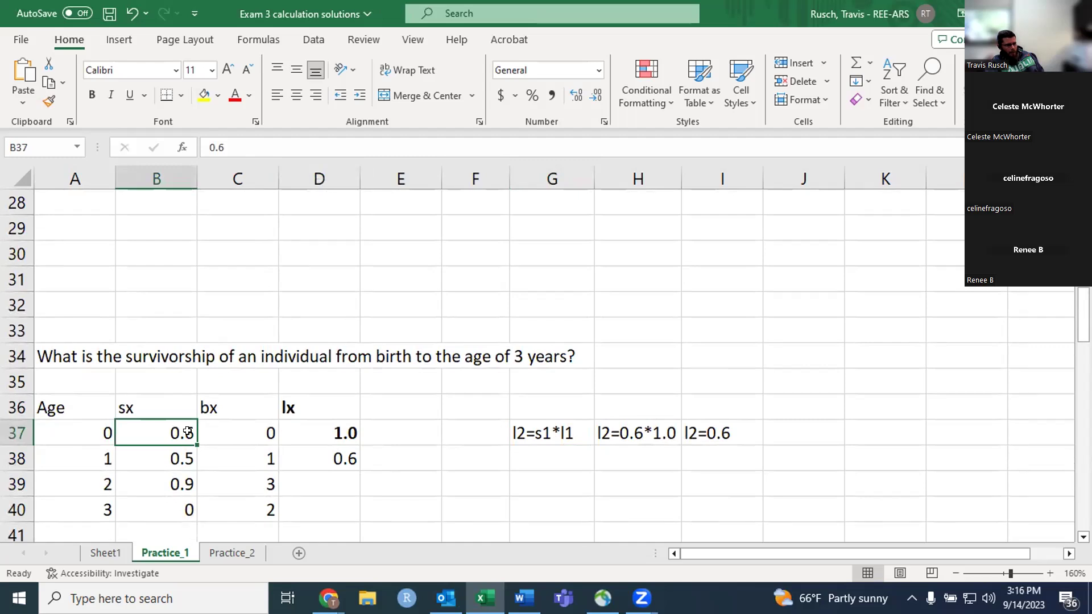
click(311, 427)
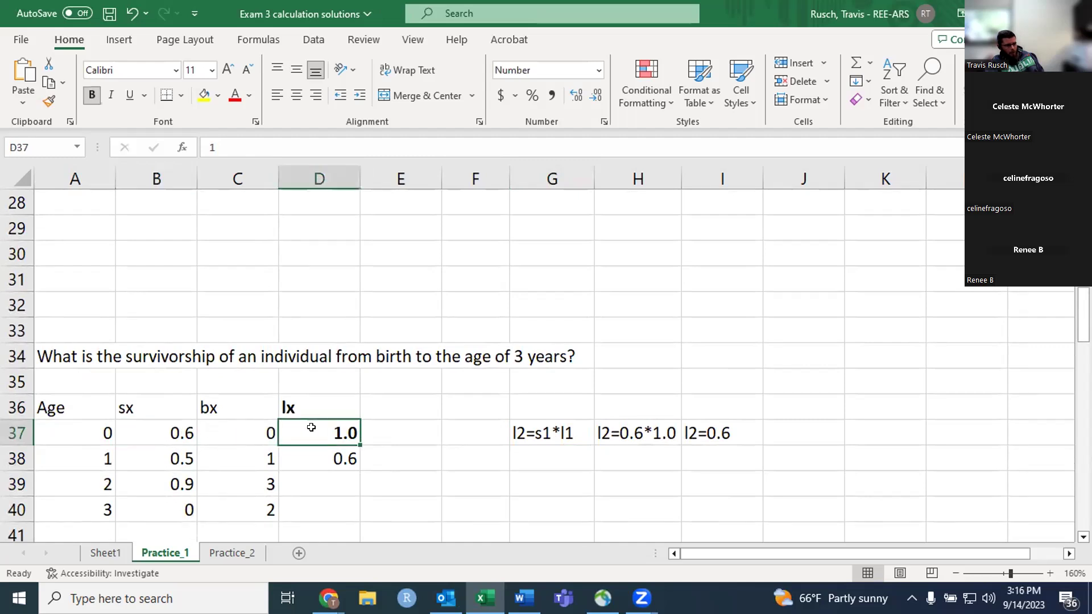
click(171, 431)
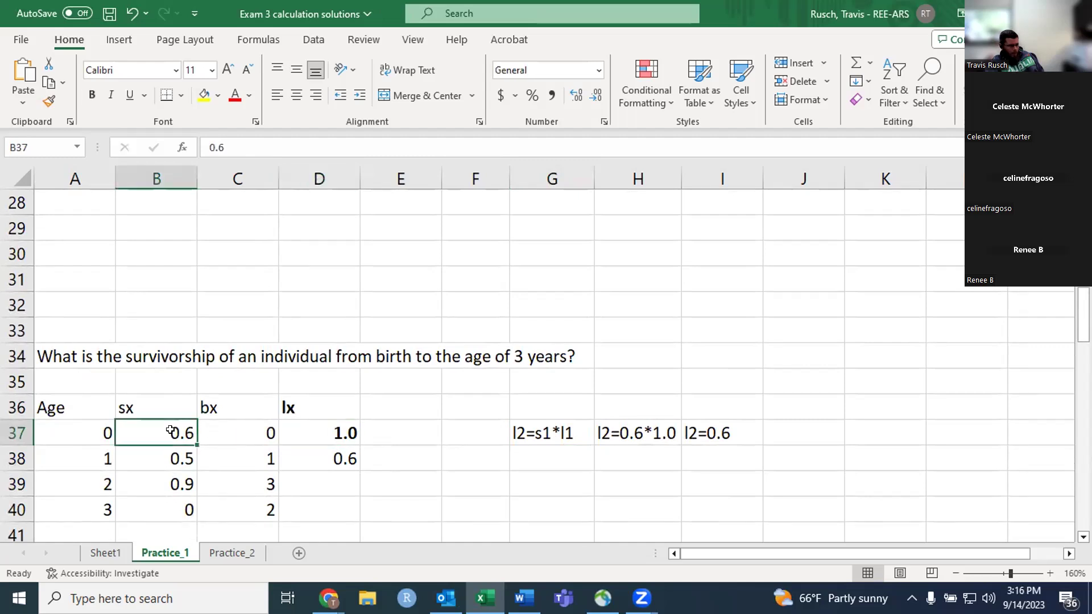
click(328, 430)
click(324, 456)
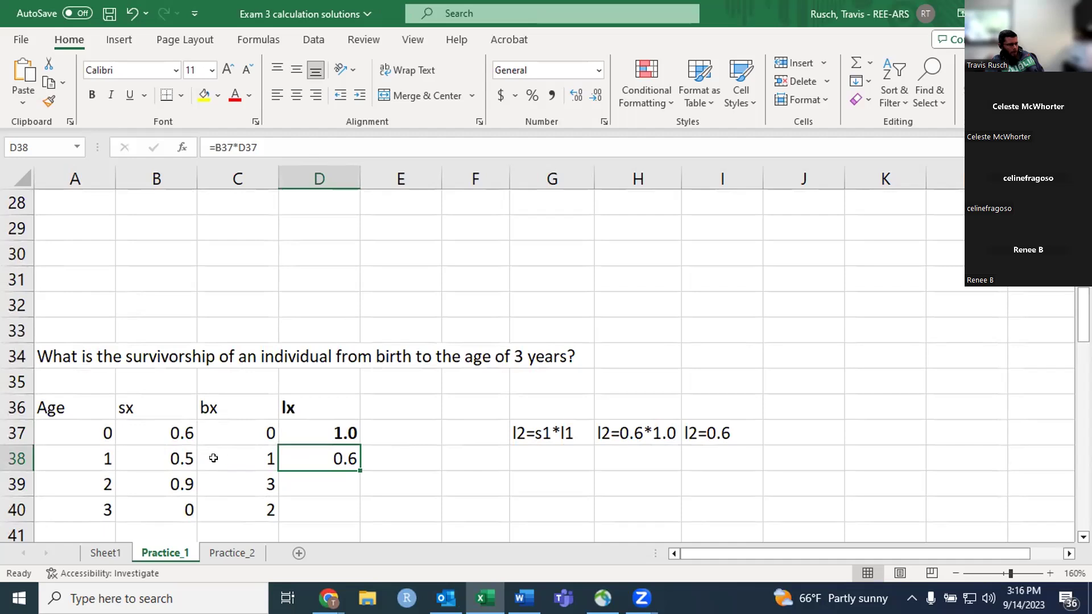
Step: Trace the sx and lx values behind the age 2 survivorship, and review the completed lx column and age 3 result in rows 55 to 59
click(173, 458)
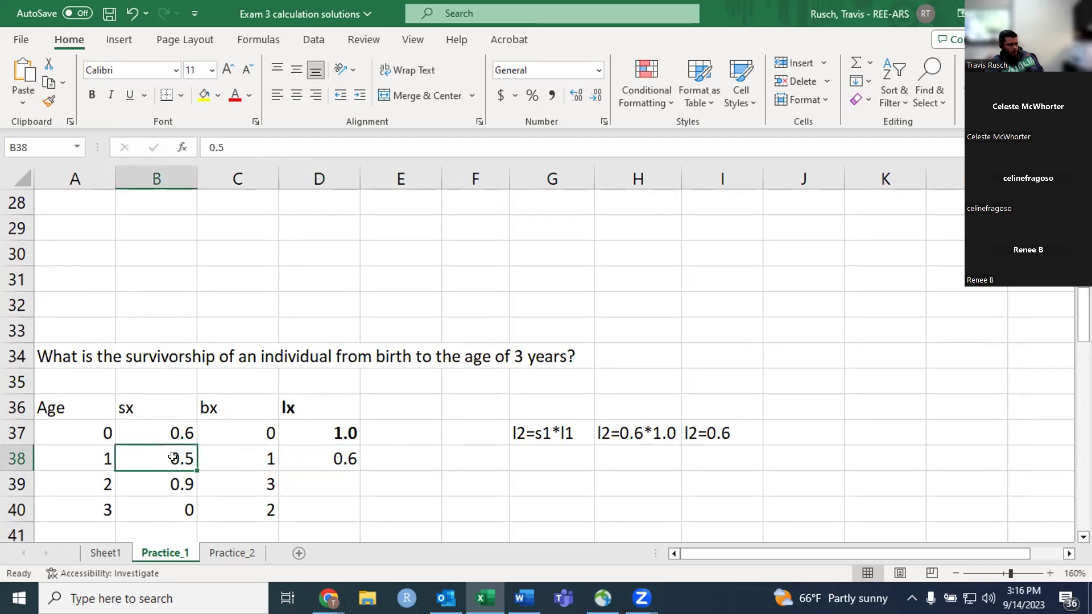
click(337, 459)
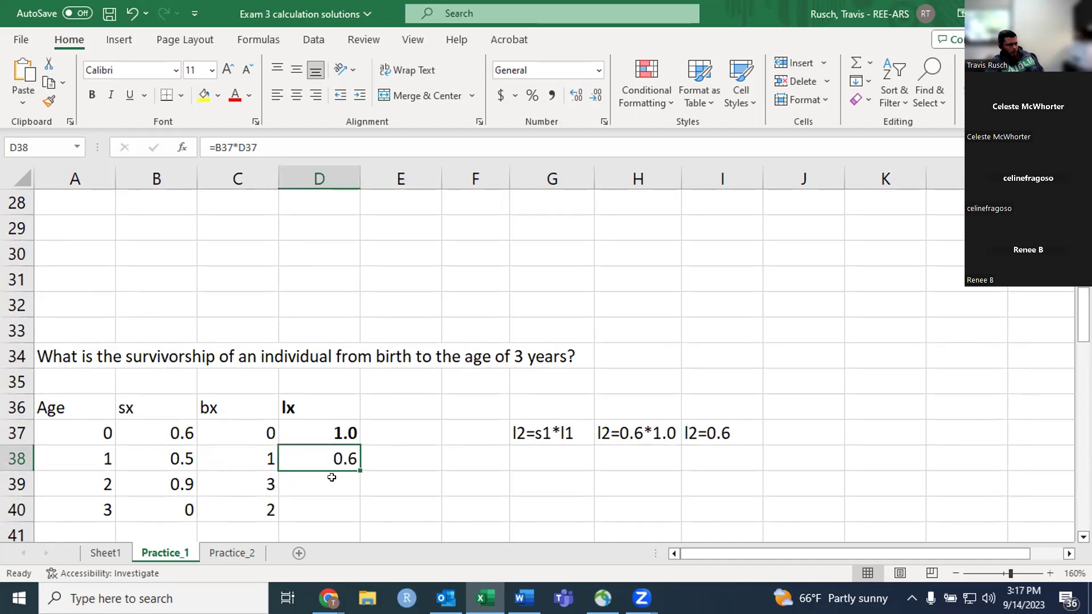
click(332, 483)
scroll(332, 480, down, 4)
scroll(332, 479, down, 2)
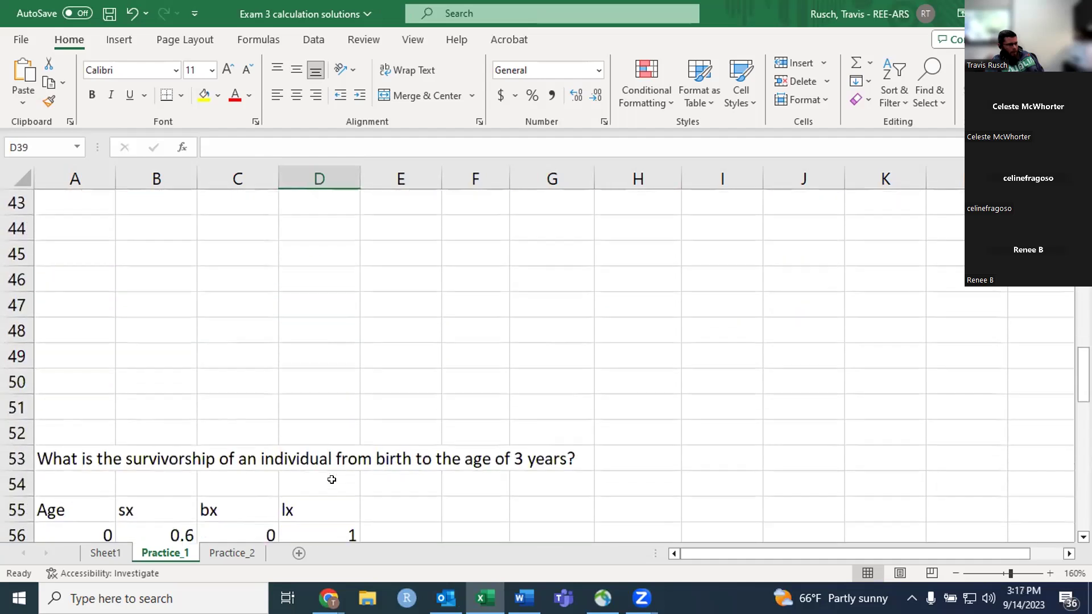
scroll(332, 479, down, 1)
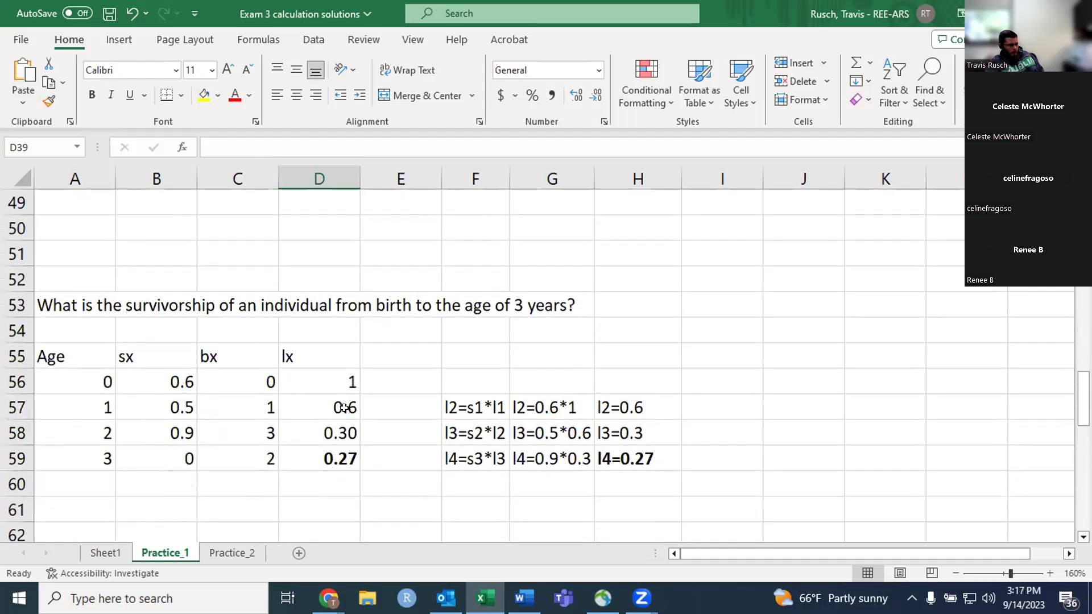
click(327, 455)
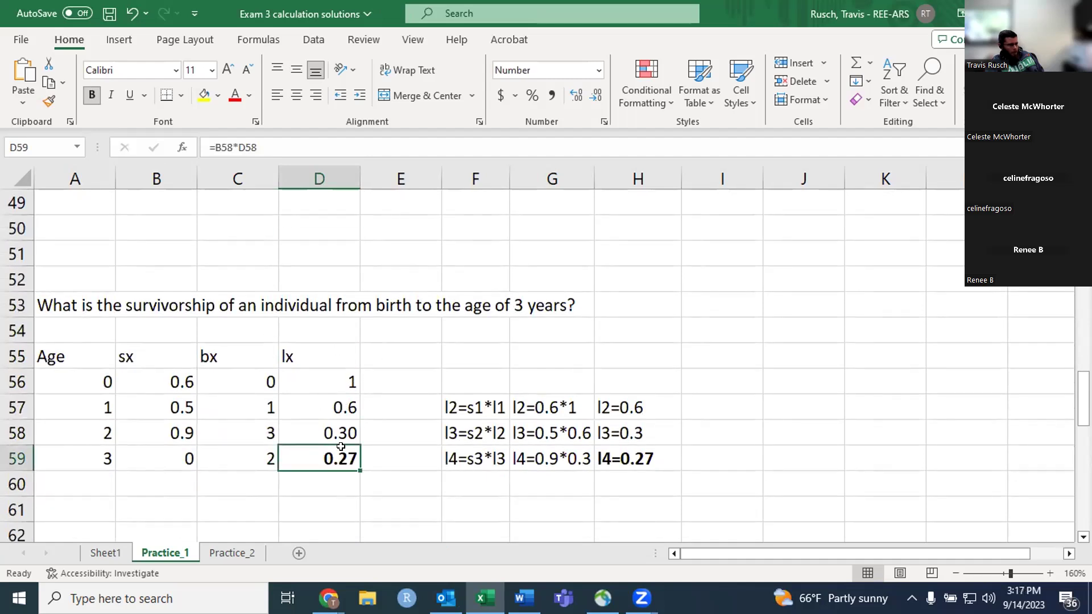
click(84, 453)
key(Right)
key(Right)
key(Right)
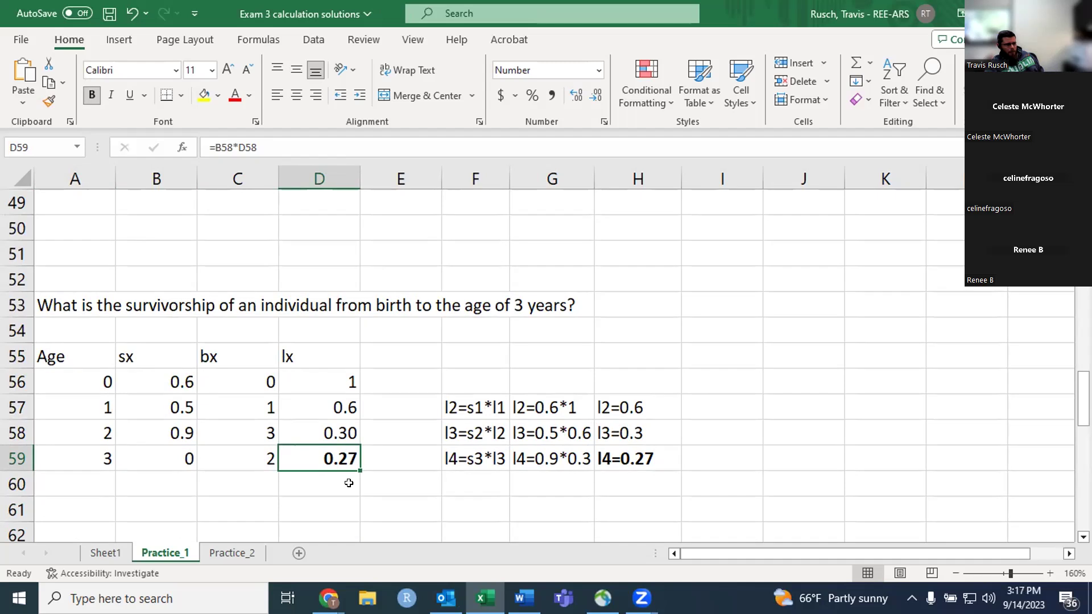
Step: Read the net reproductive rate question in row 64 and locate the bx and lx columns of the table in rows 55 to 59
scroll(349, 483, down, 3)
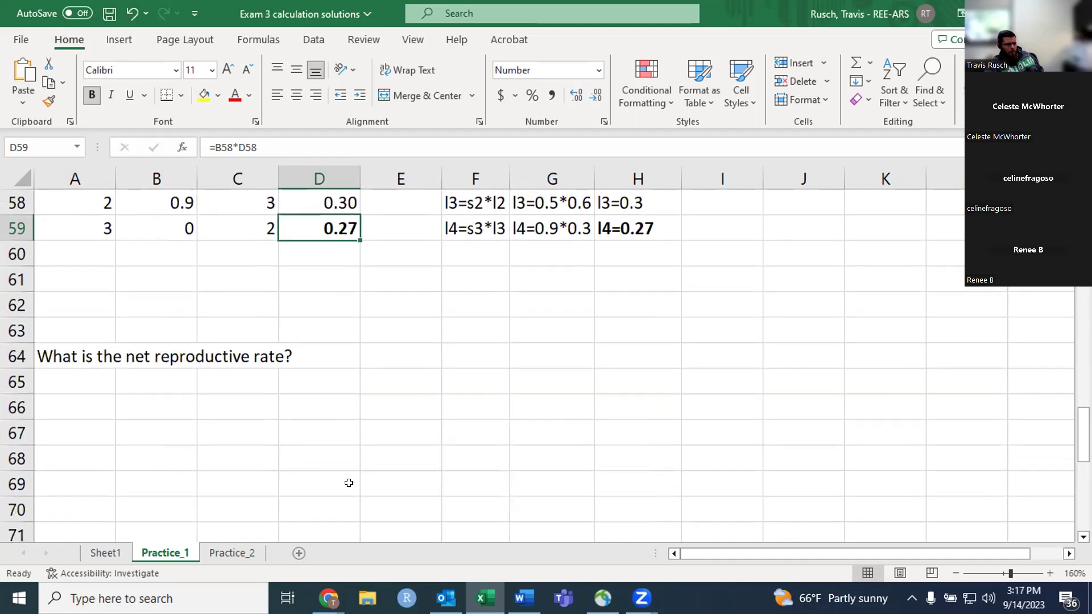
scroll(349, 483, up, 2)
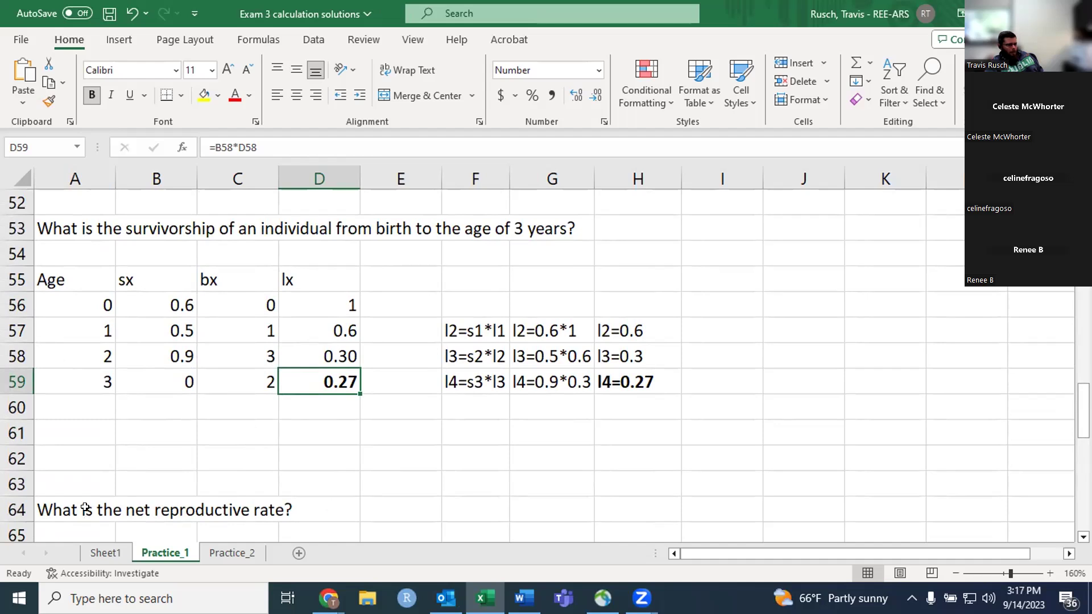
click(86, 508)
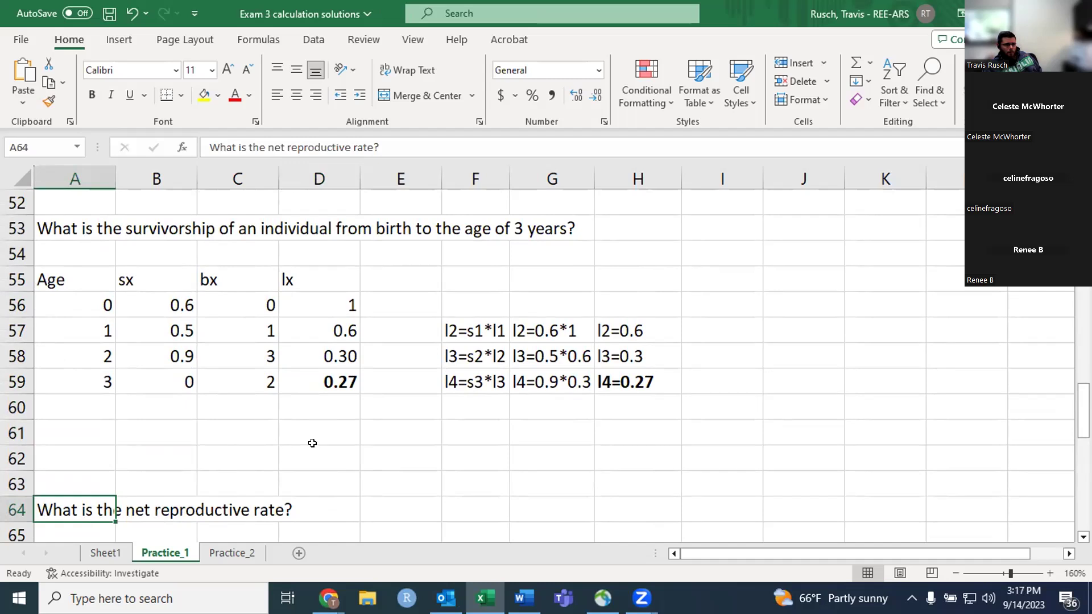
click(245, 287)
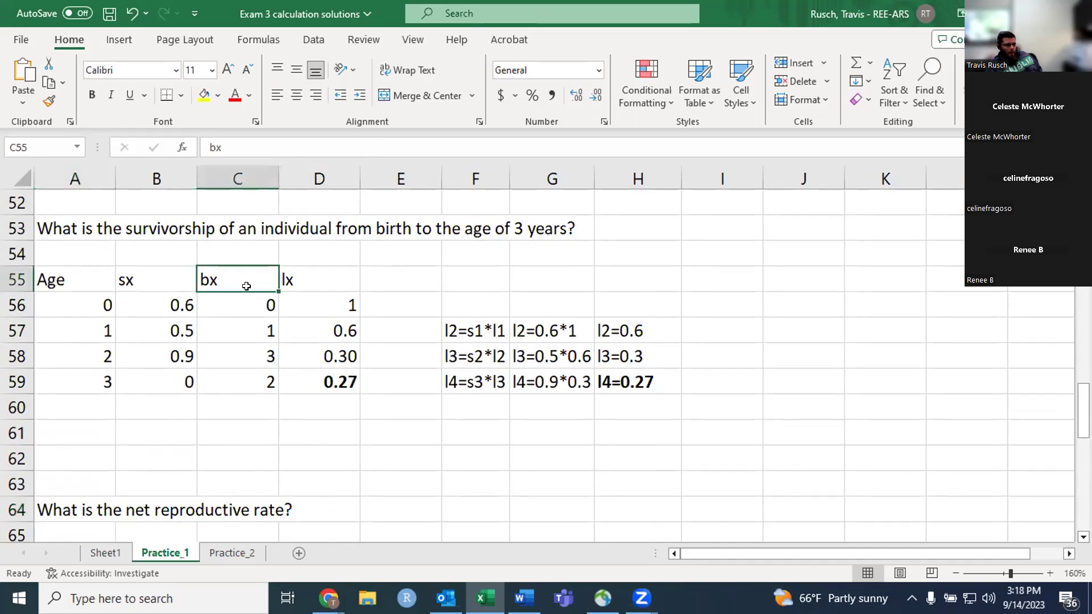
click(301, 283)
click(419, 281)
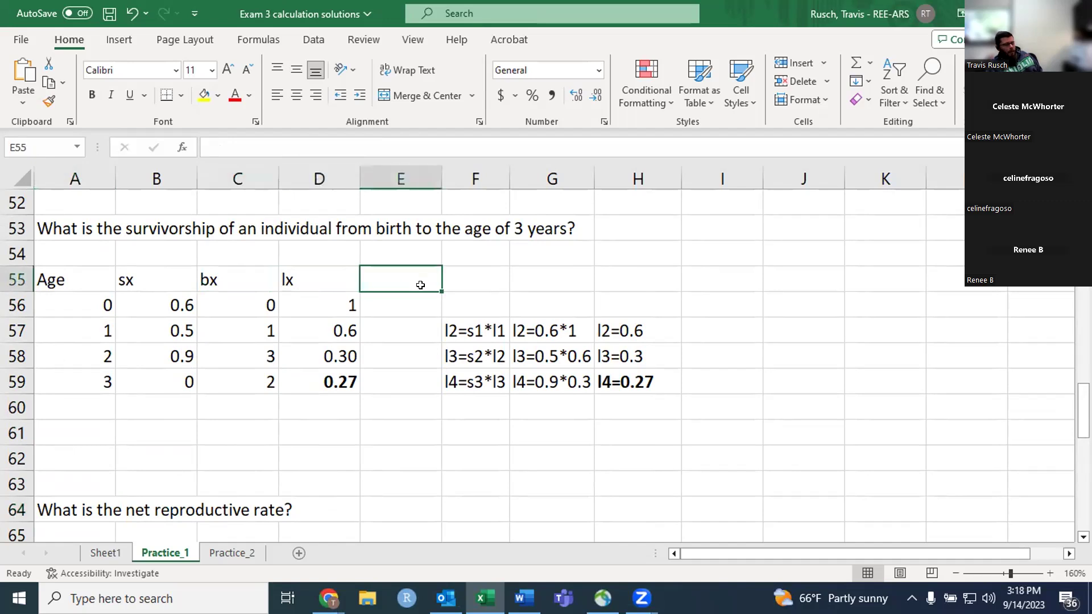
Step: Trace how the lxbx values for ages 0 to 2 are calculated from bx and lx in rows 73 to 75
scroll(421, 285, down, 5)
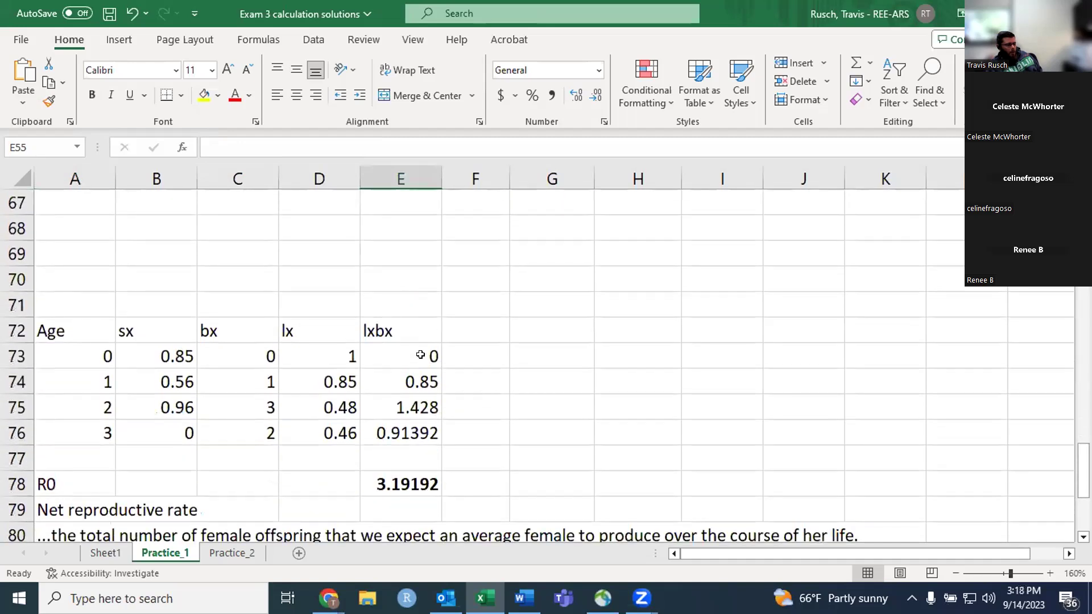
click(252, 351)
click(312, 349)
click(401, 344)
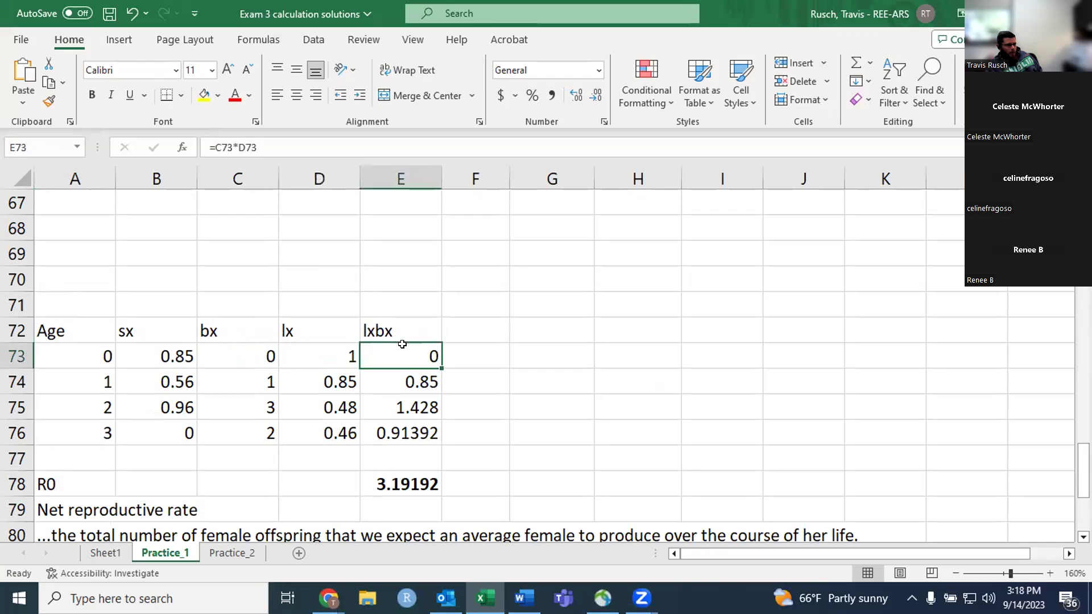
click(263, 383)
click(349, 380)
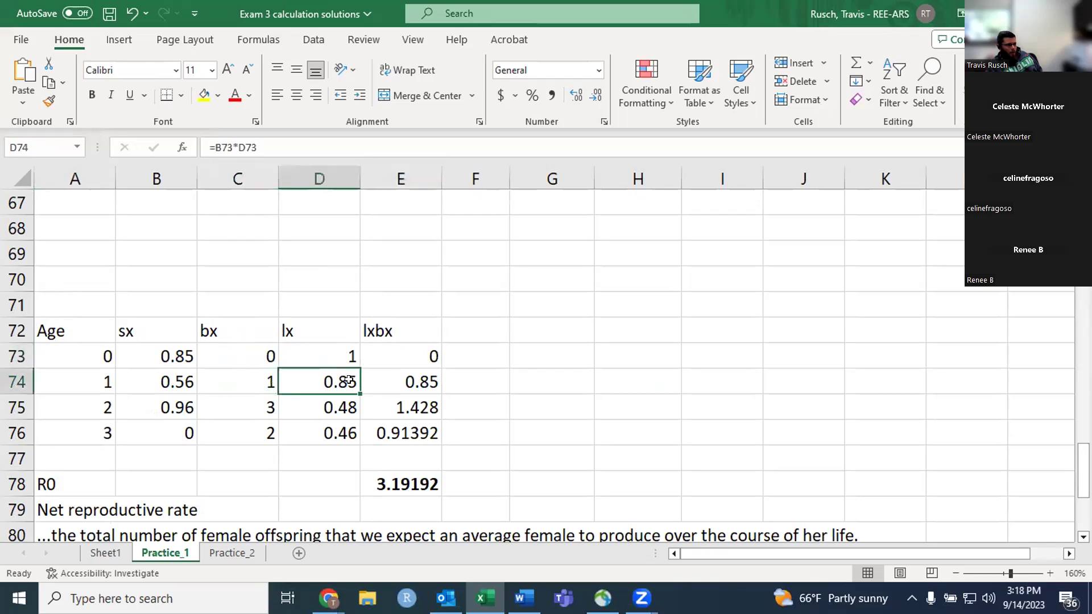
click(409, 379)
click(263, 404)
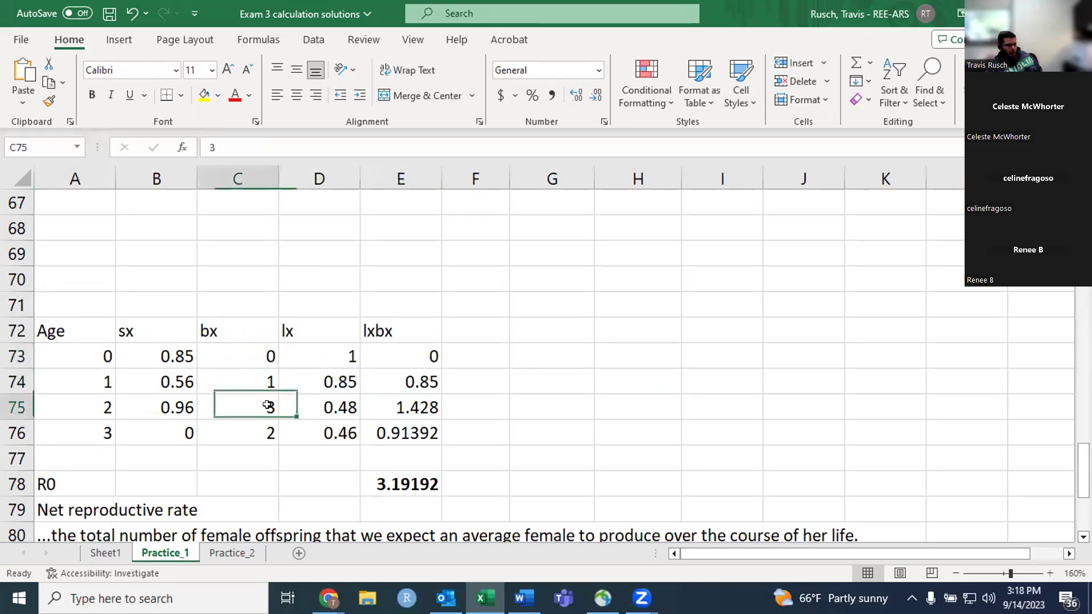
click(312, 418)
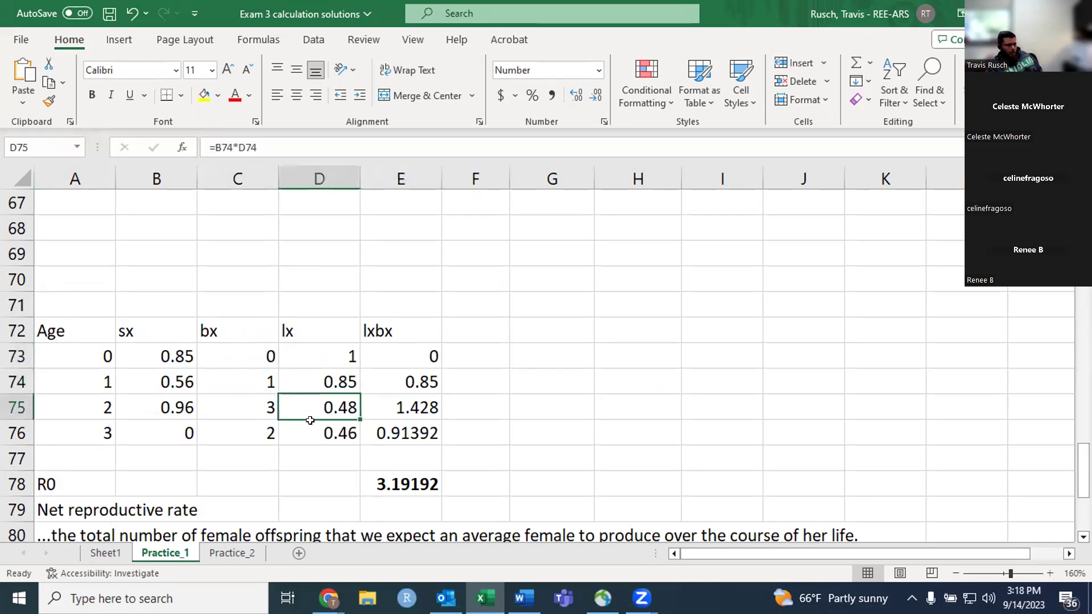
click(377, 413)
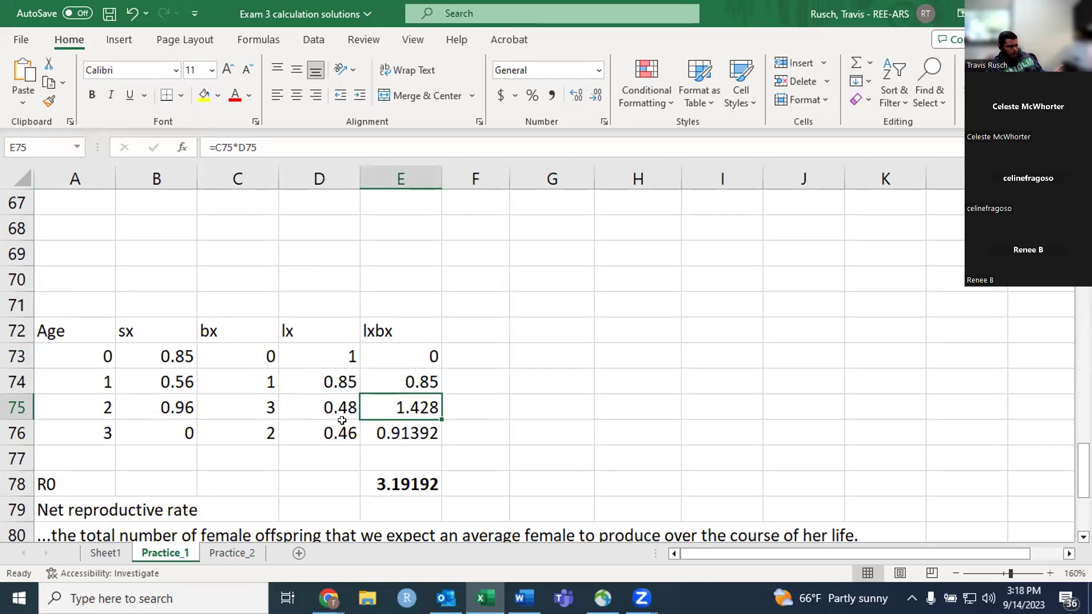
Step: Inspect the R0 sum formula in E78 and relate it to the population increase or decrease question in row 82
double_click(400, 481)
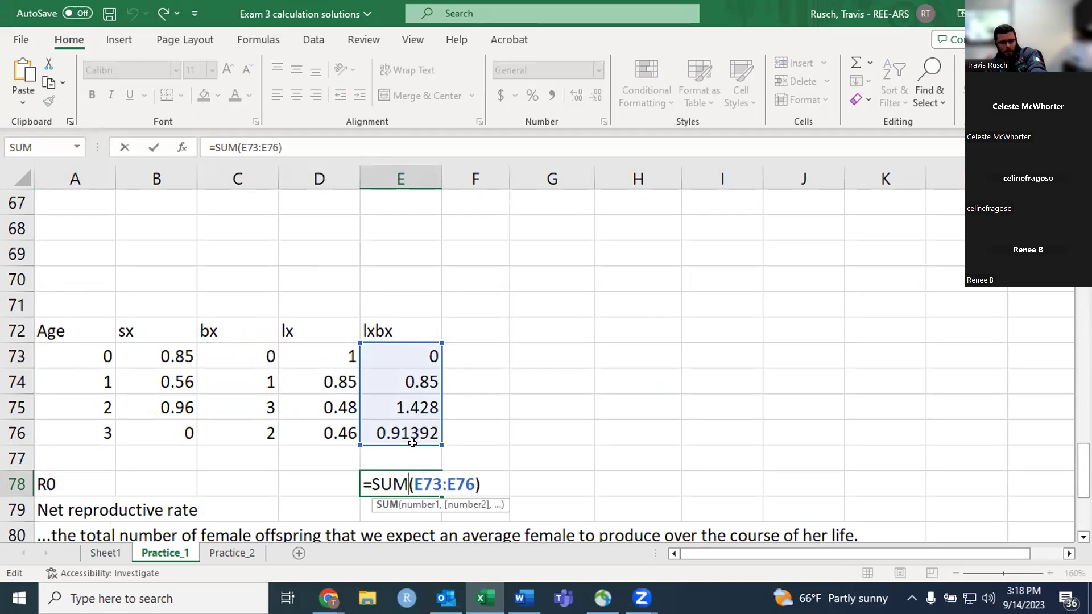
key(Return)
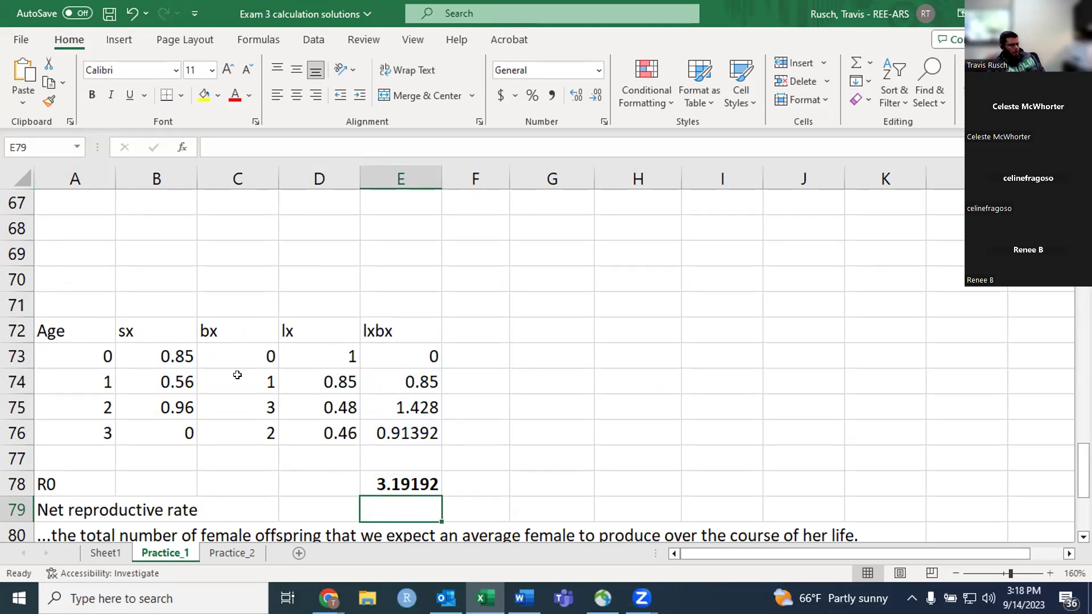
scroll(236, 375, down, 1)
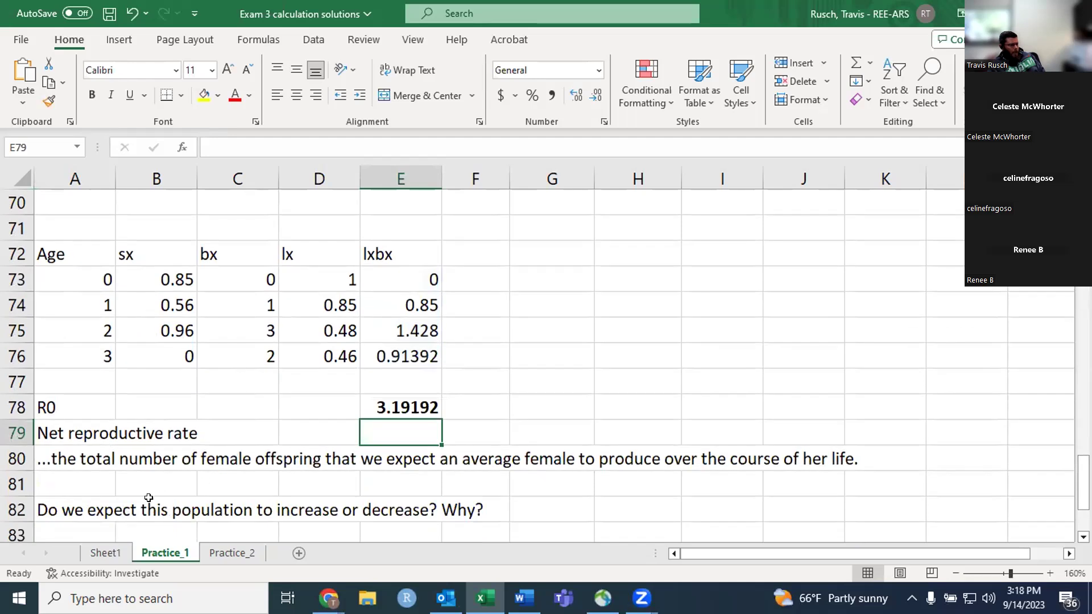
click(55, 517)
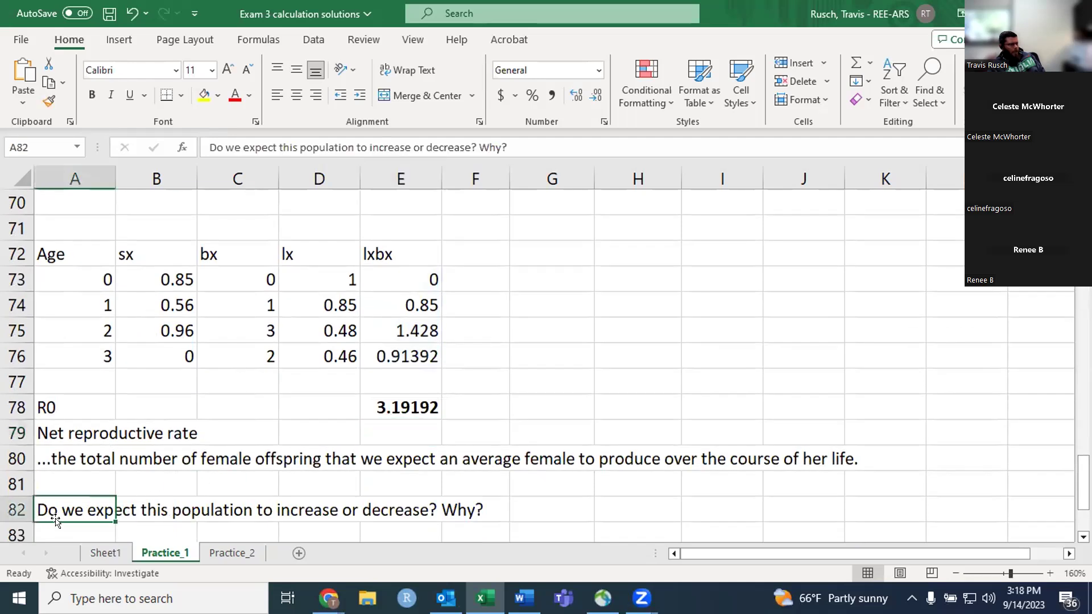
click(394, 402)
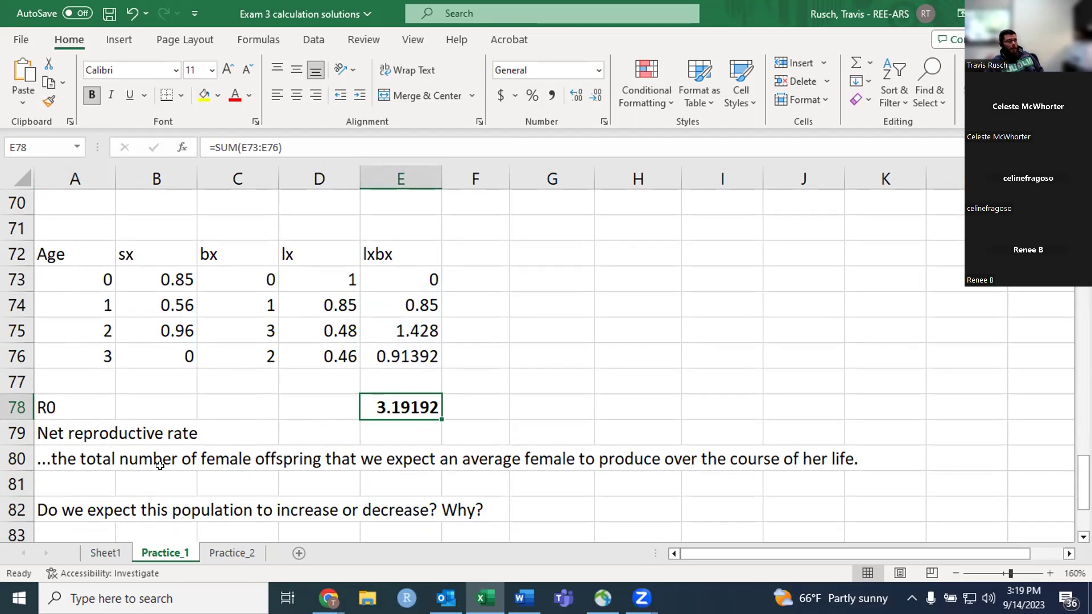
click(348, 402)
click(401, 407)
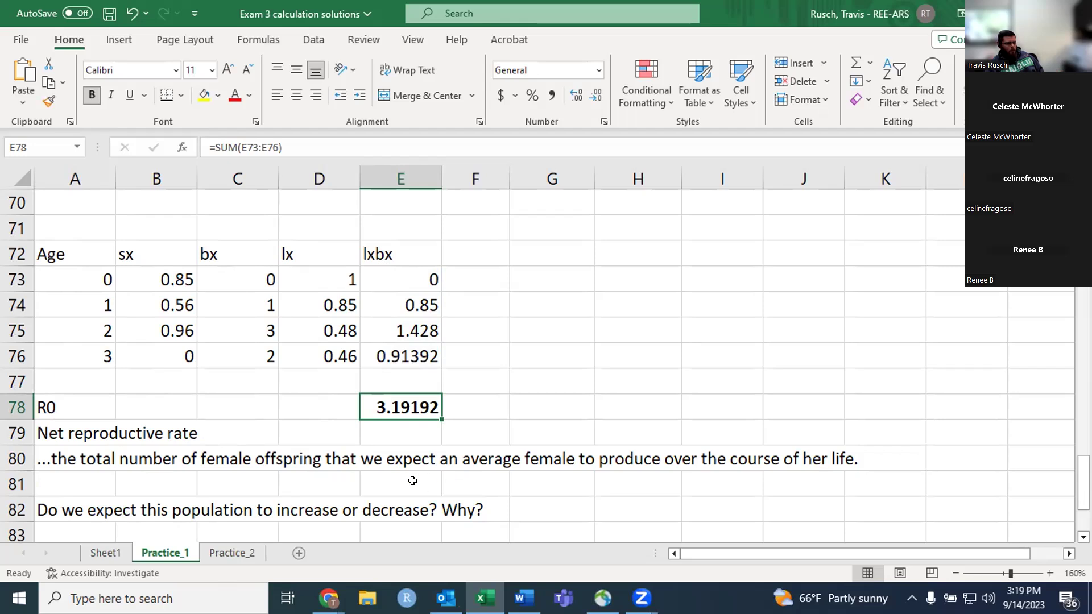
Step: Open the Practice_2 sheet and review its first two life tables on the annual survival rate of 4-year-olds, including the empty sx column
click(232, 553)
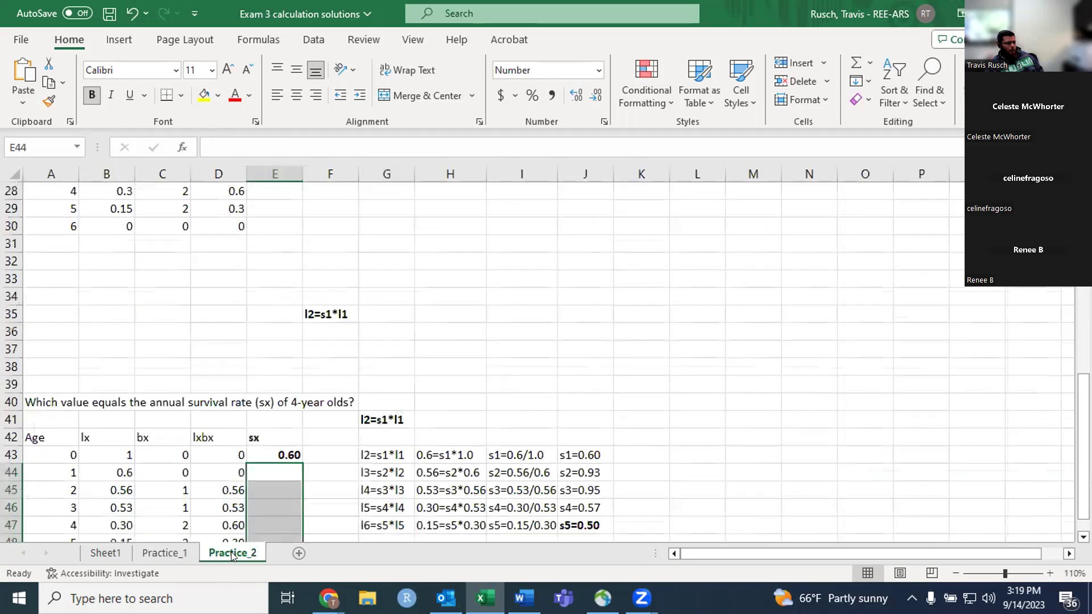
scroll(277, 431, up, 8)
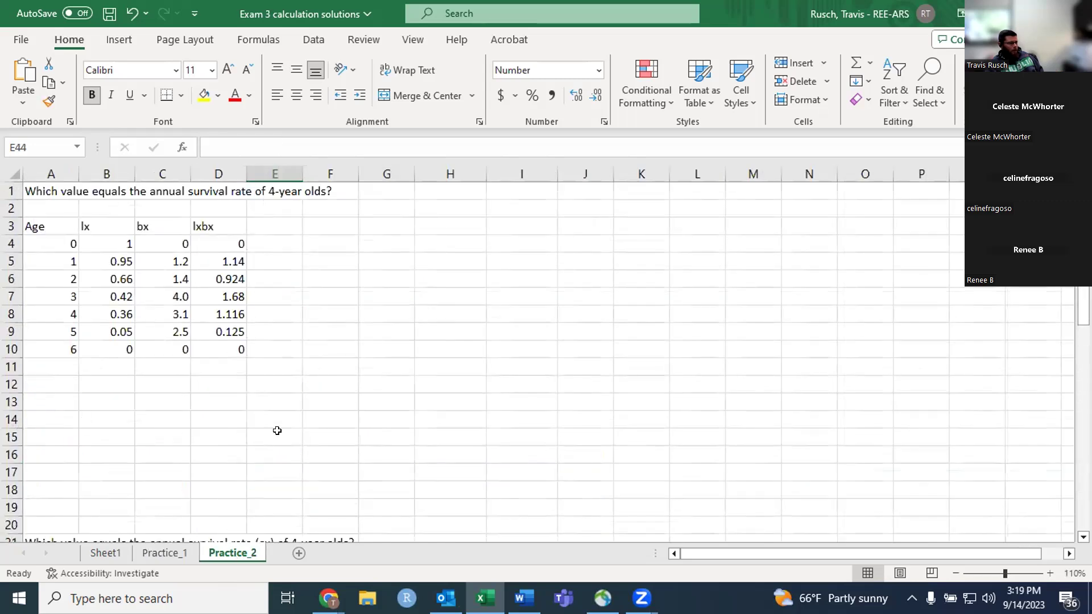
click(303, 266)
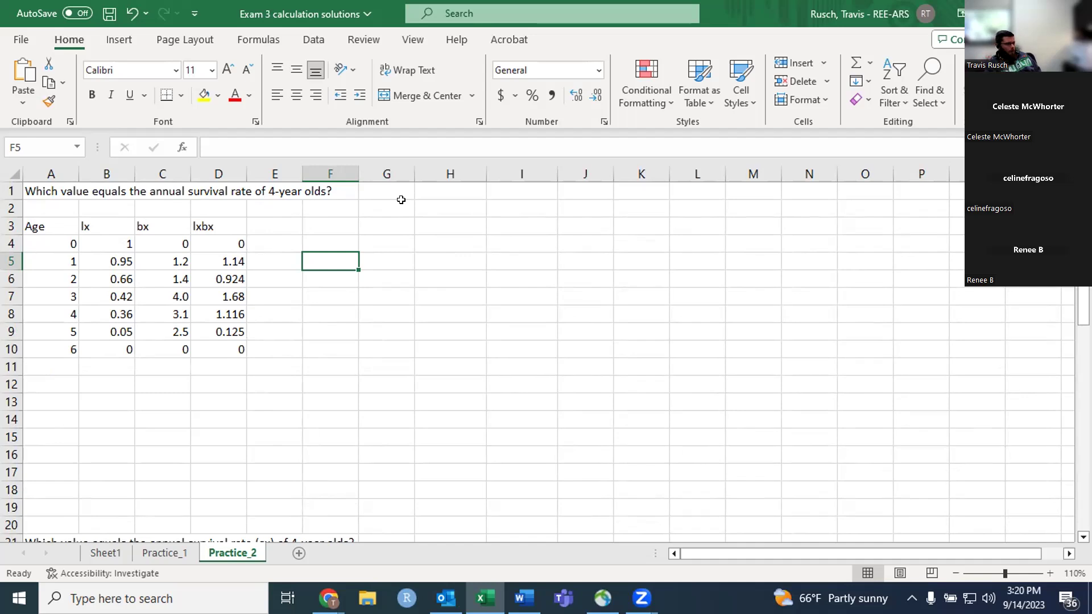
scroll(299, 224, down, 1)
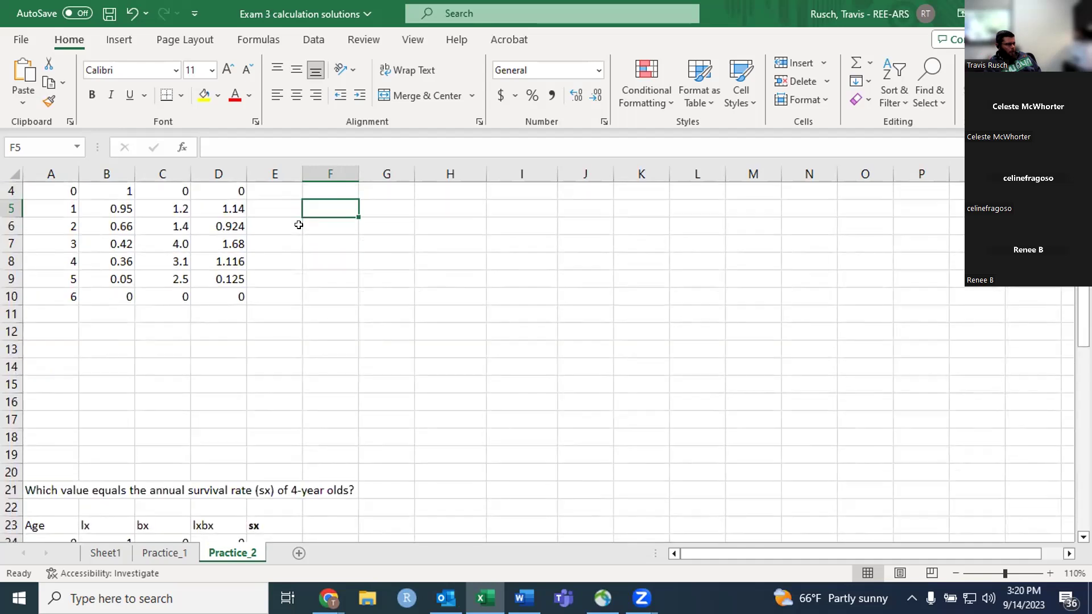
scroll(299, 225, down, 1)
click(265, 476)
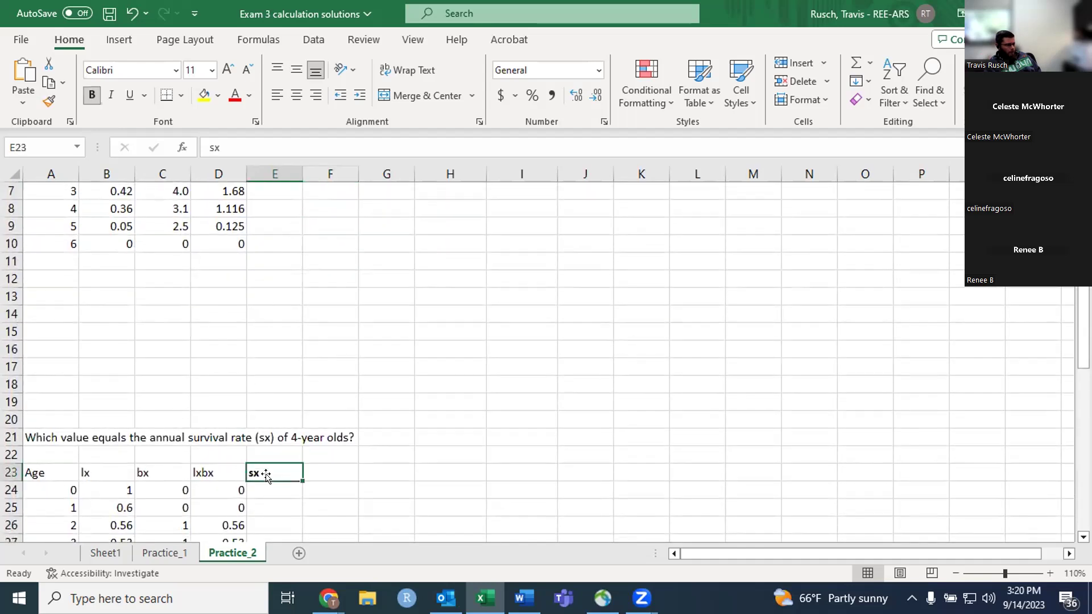
scroll(260, 466, down, 2)
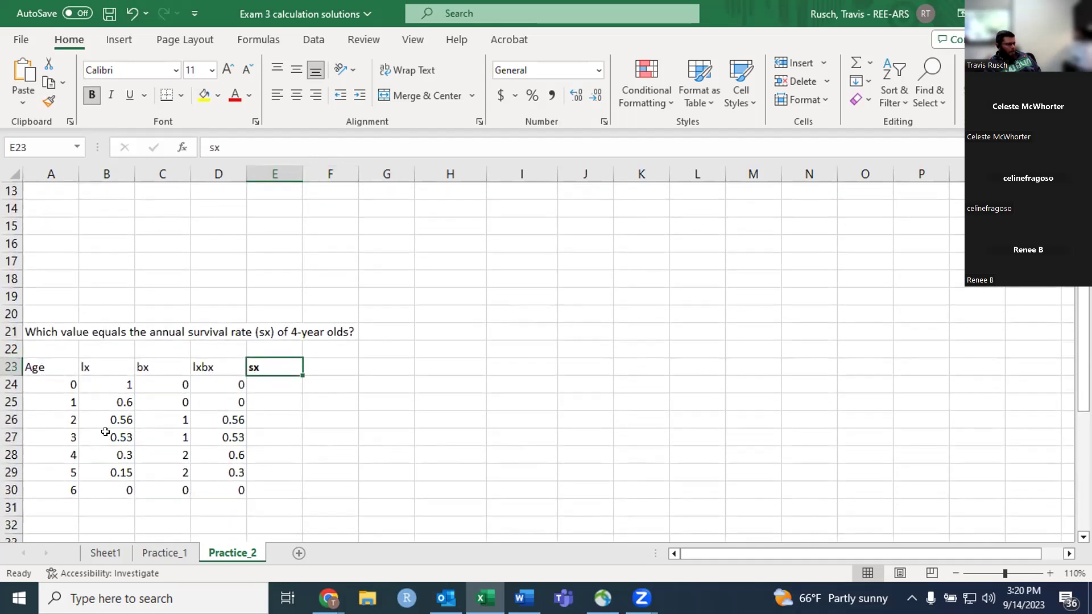
Step: Examine how the l2=s1*l1 formula in F35 relates the lx values for ages 0 and 1 to the missing sx in E24
click(261, 382)
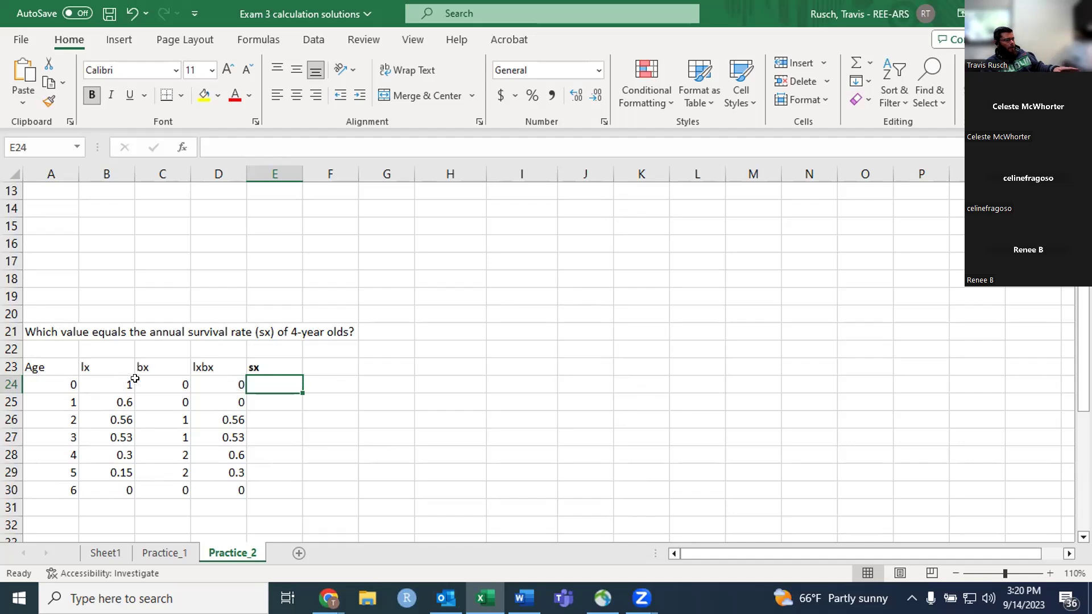
click(105, 381)
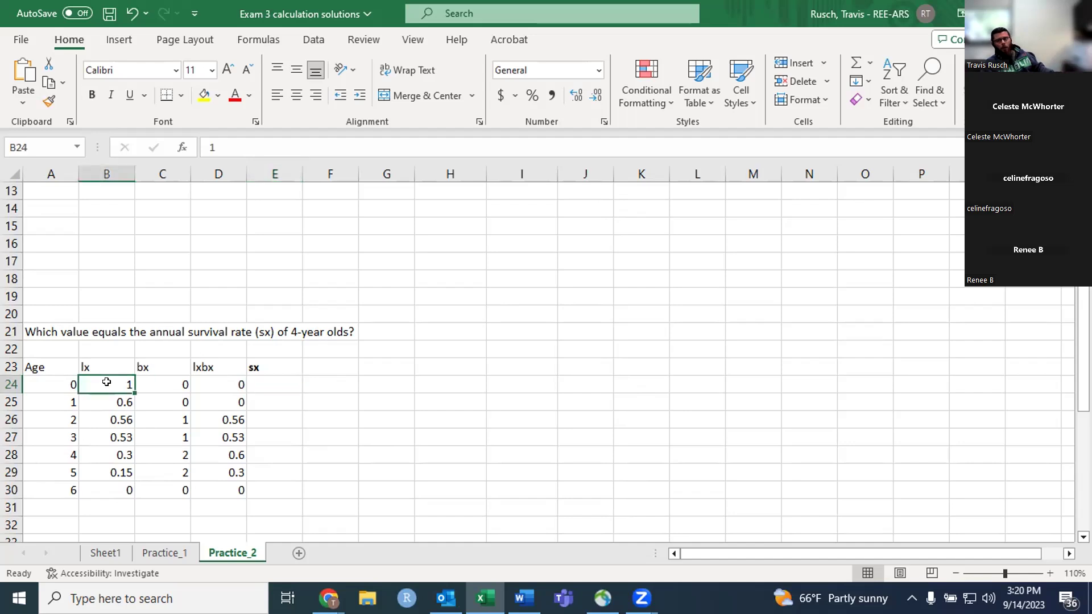
click(265, 382)
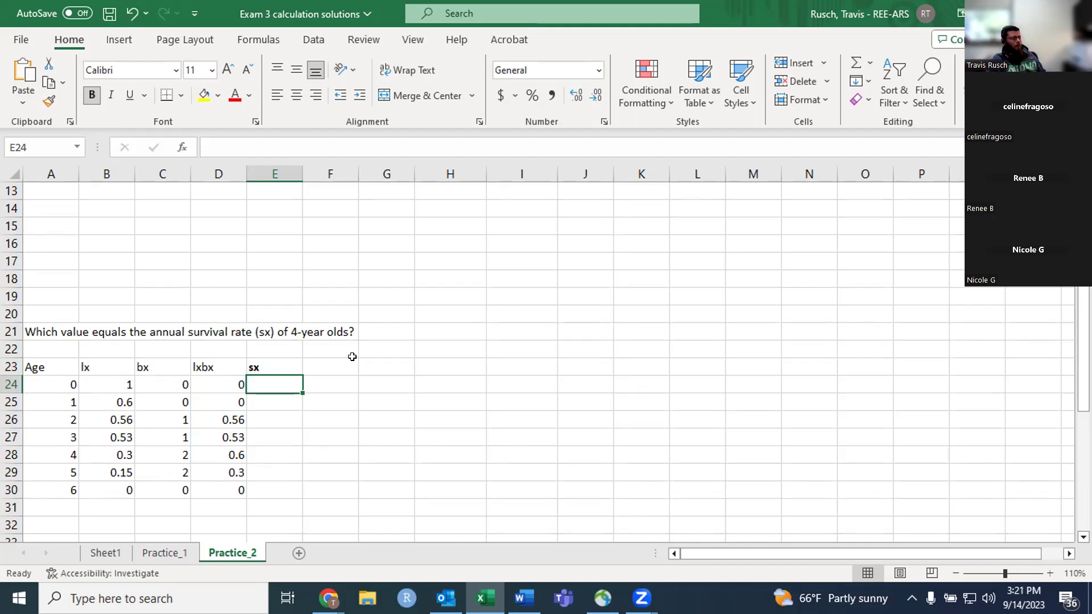
scroll(352, 357, down, 2)
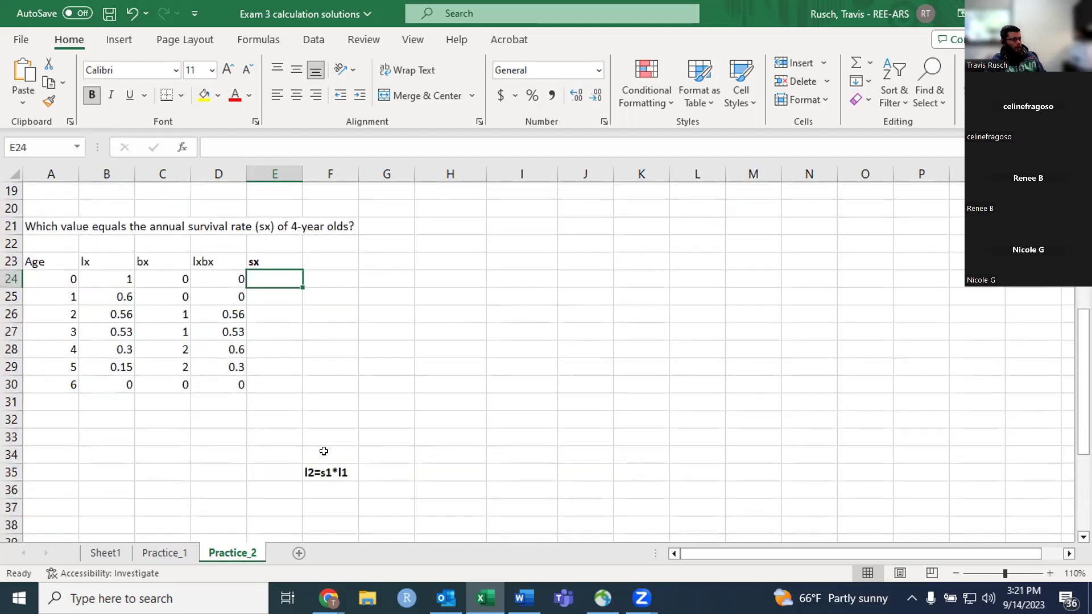
click(318, 470)
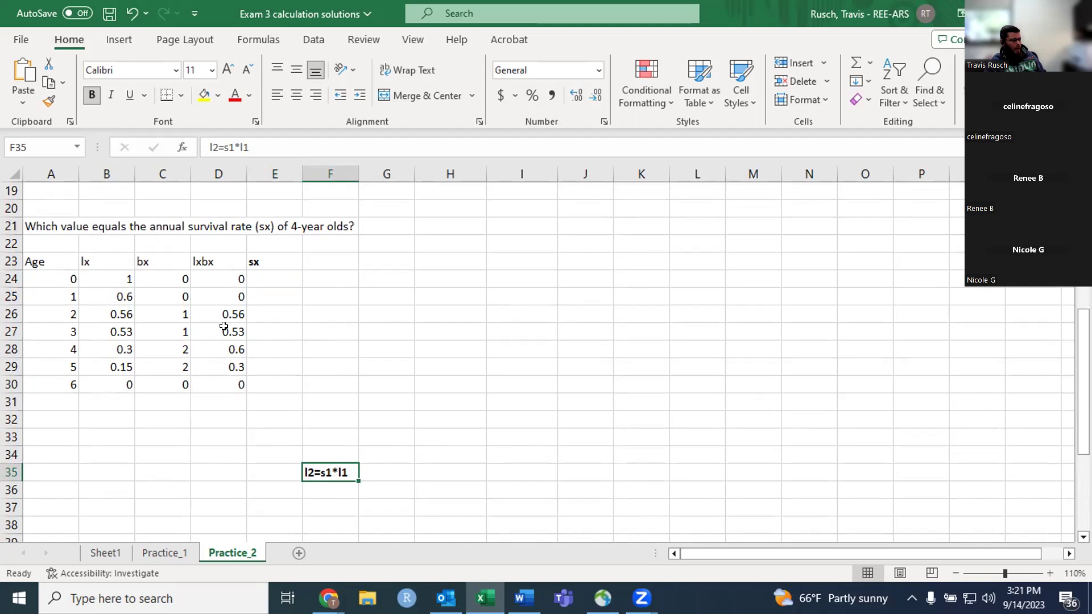
click(107, 293)
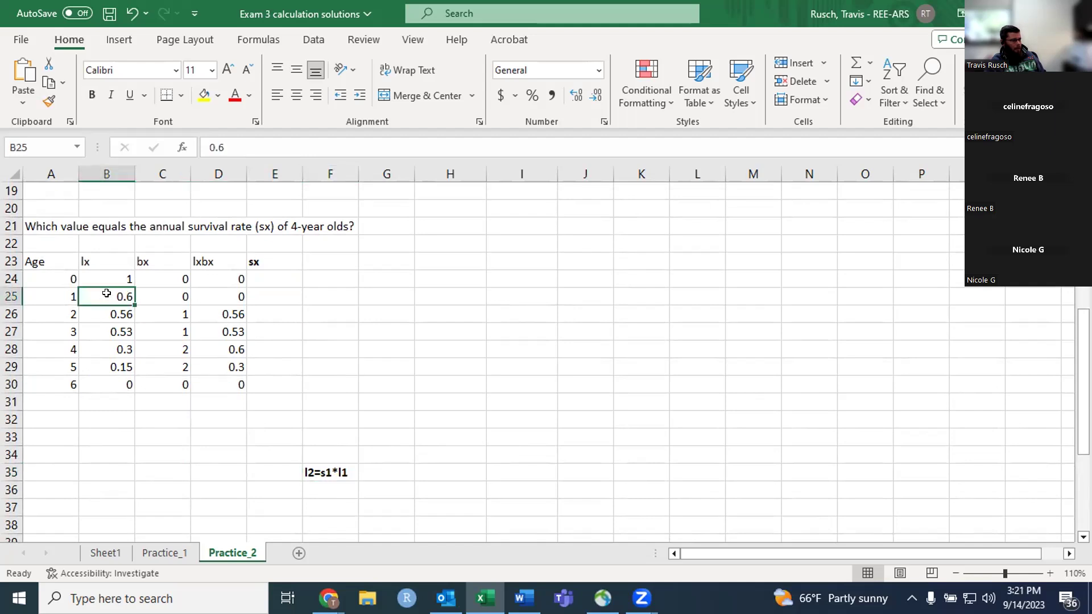
click(107, 278)
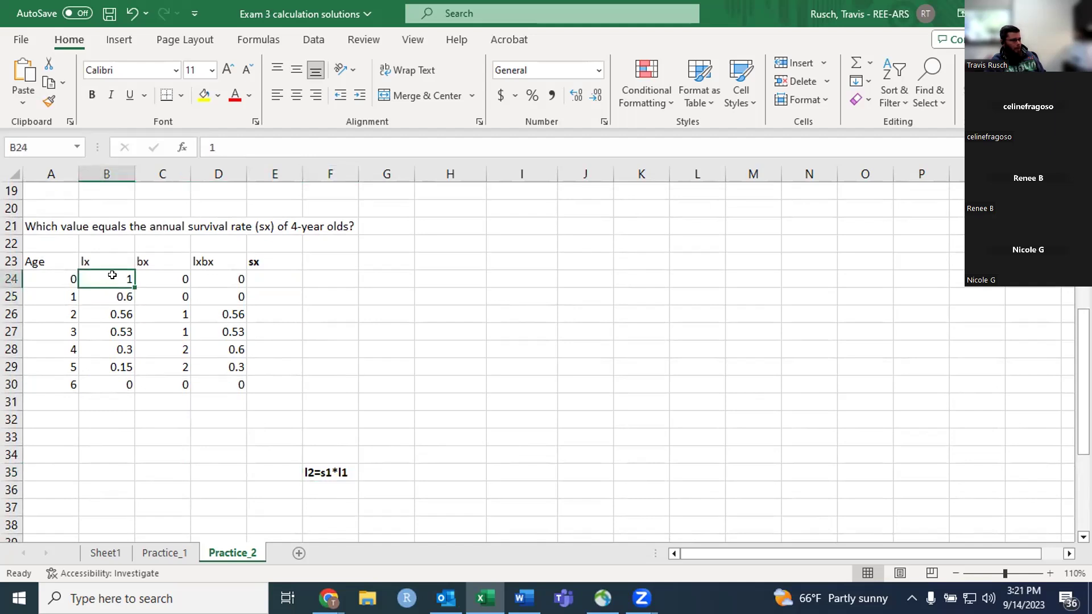
click(263, 275)
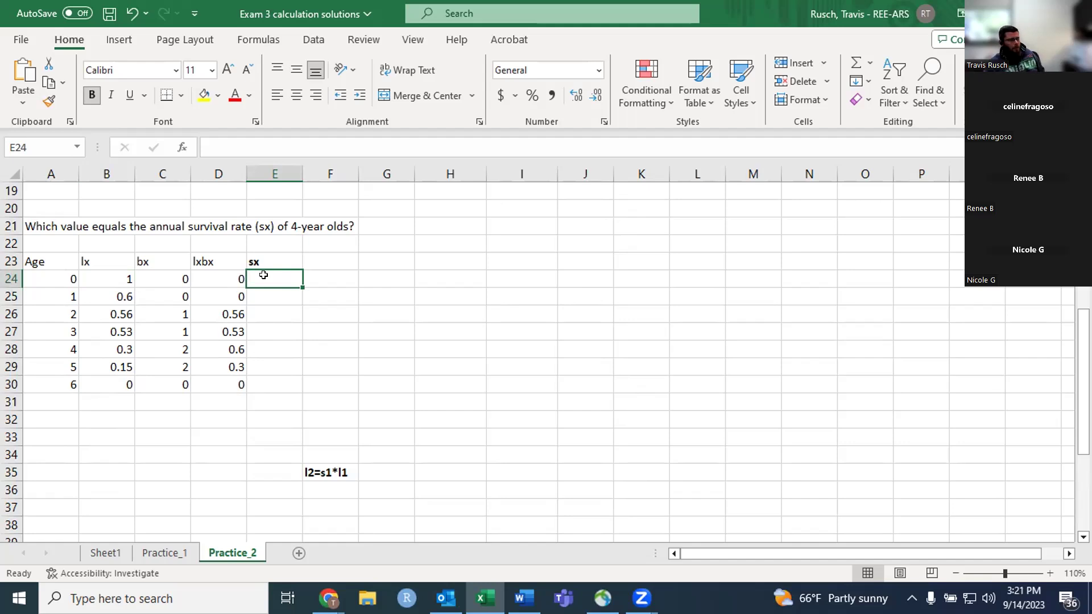
Step: Inspect the age 0 sx formula in E43 of the worked solution table, comparing it with the rearranged l2=s1*l1 calculations
scroll(263, 275, down, 4)
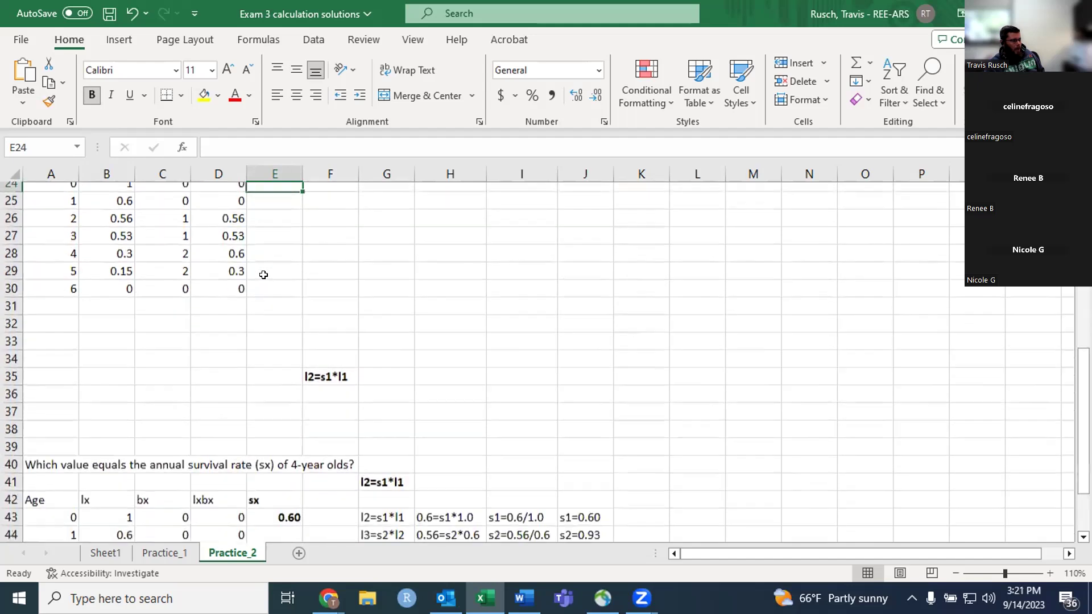
scroll(263, 275, down, 3)
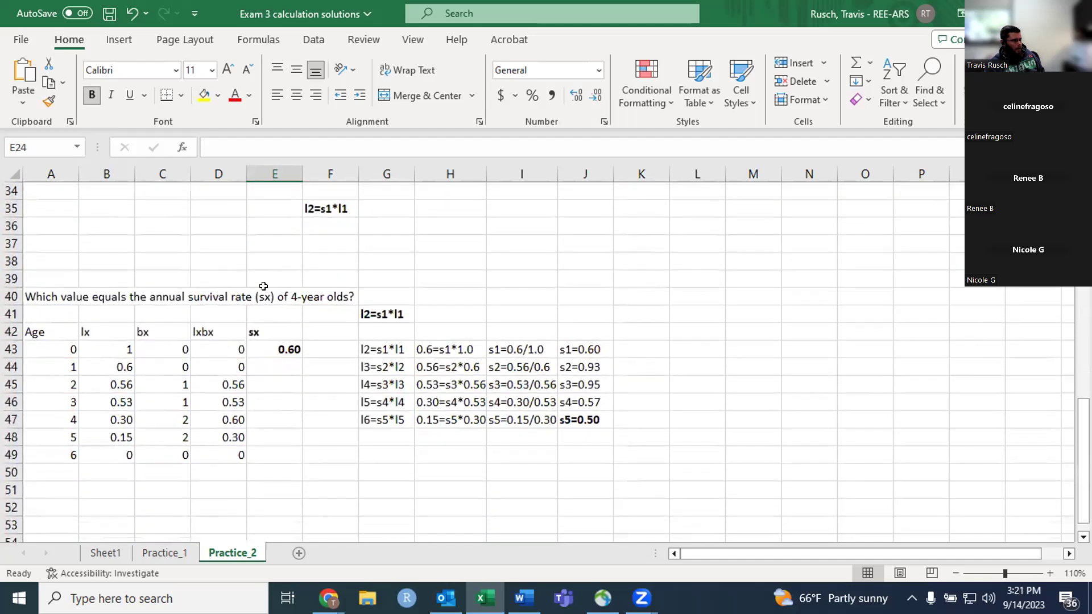
double_click(264, 349)
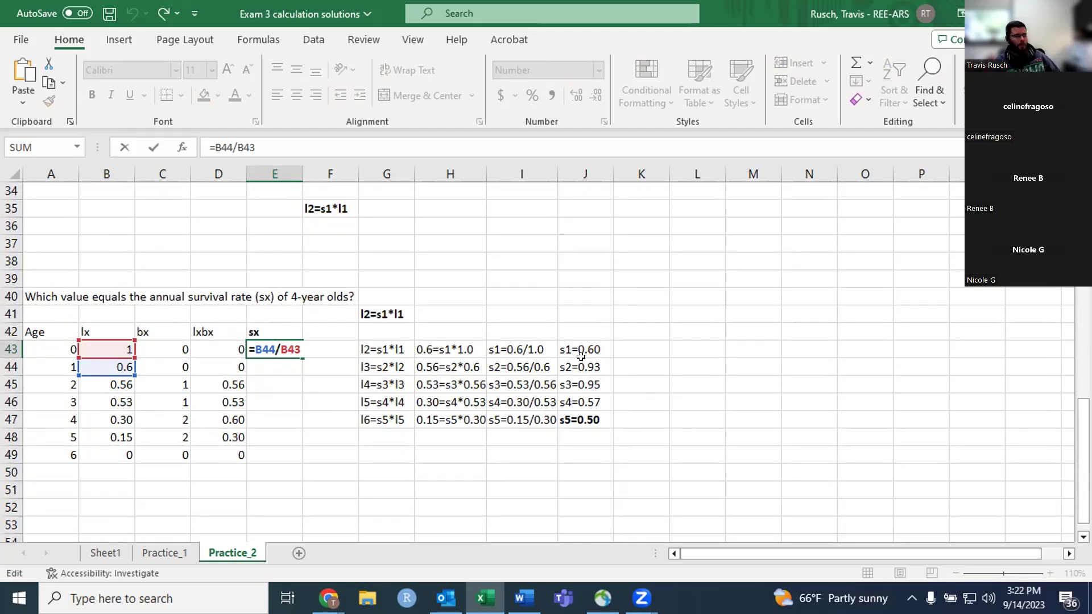
key(Return)
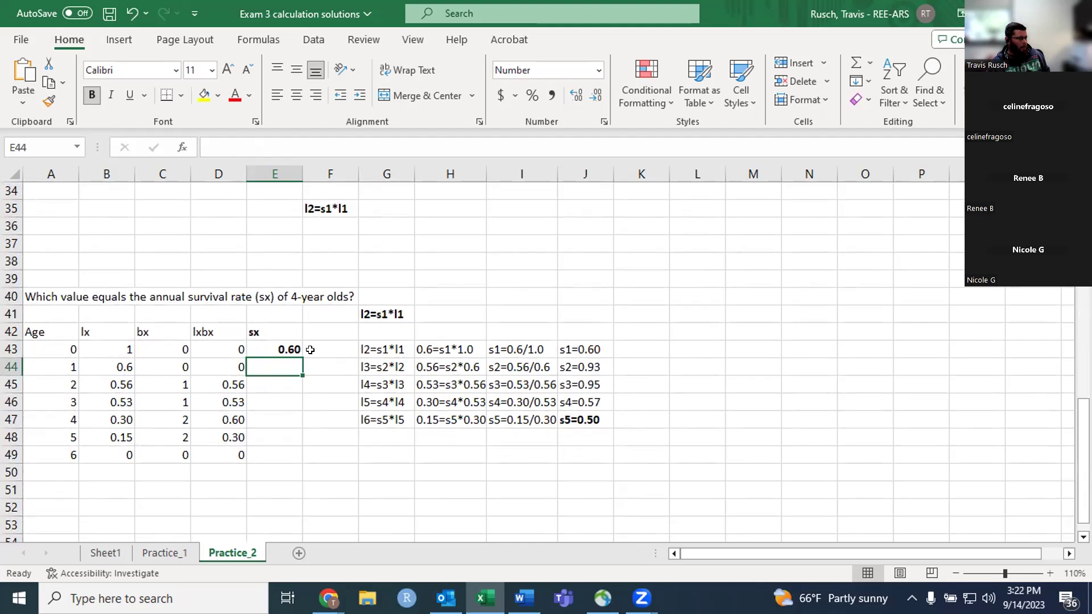
Step: Examine how the l3=s2*l2 formula in G44 relates the lx values for ages 1 and 2 to s2 in J44
click(290, 350)
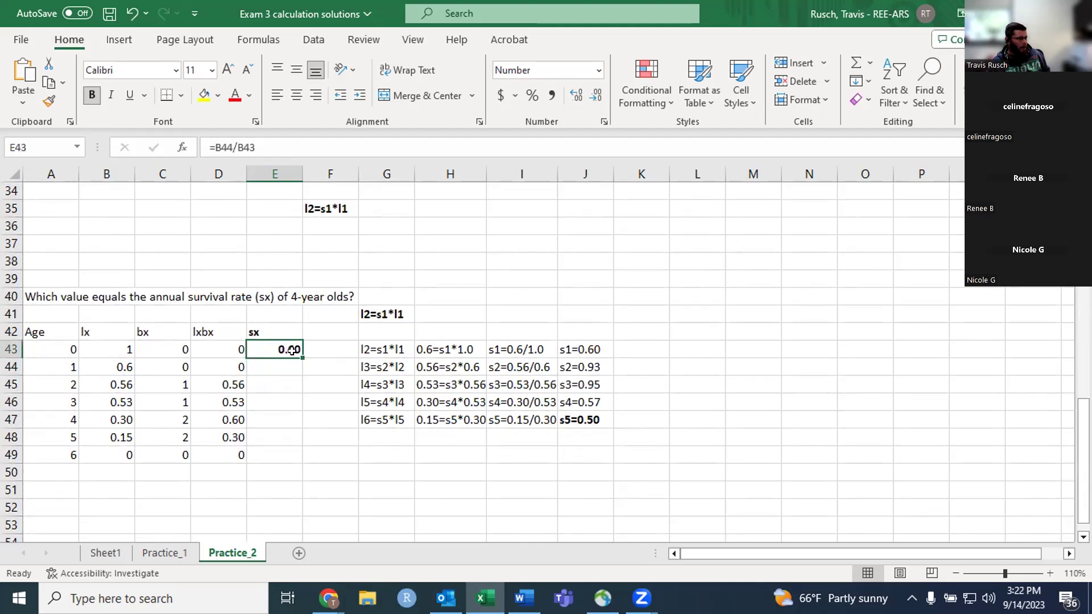
click(375, 367)
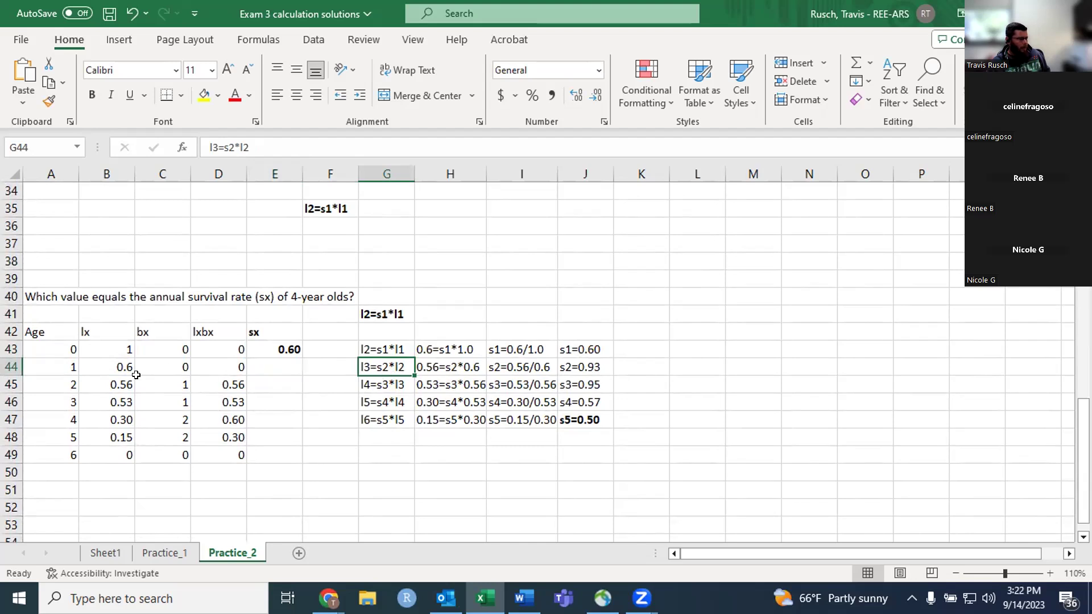
click(113, 382)
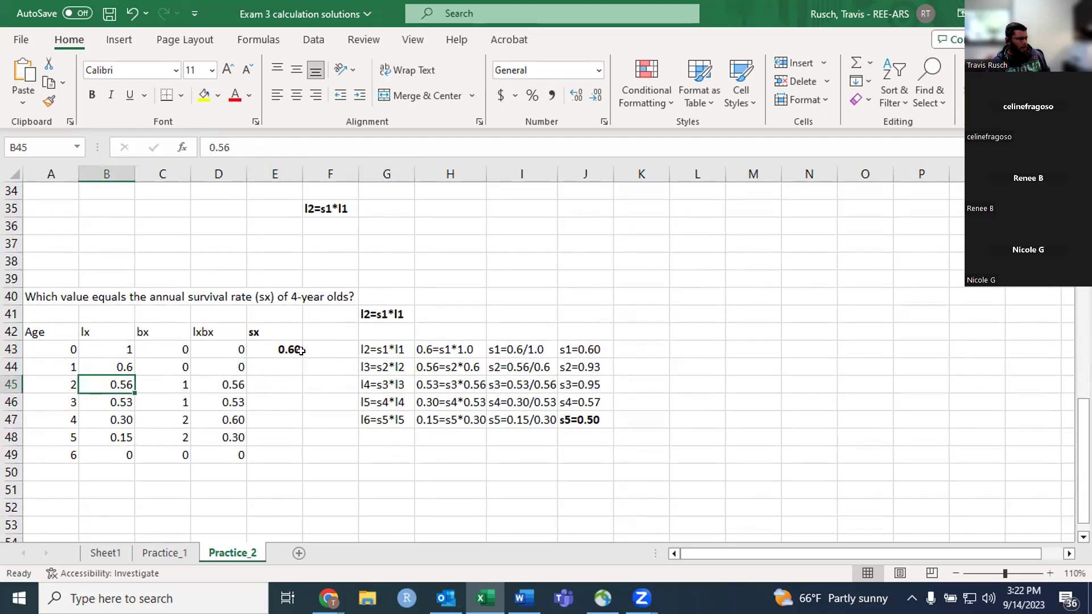
click(121, 365)
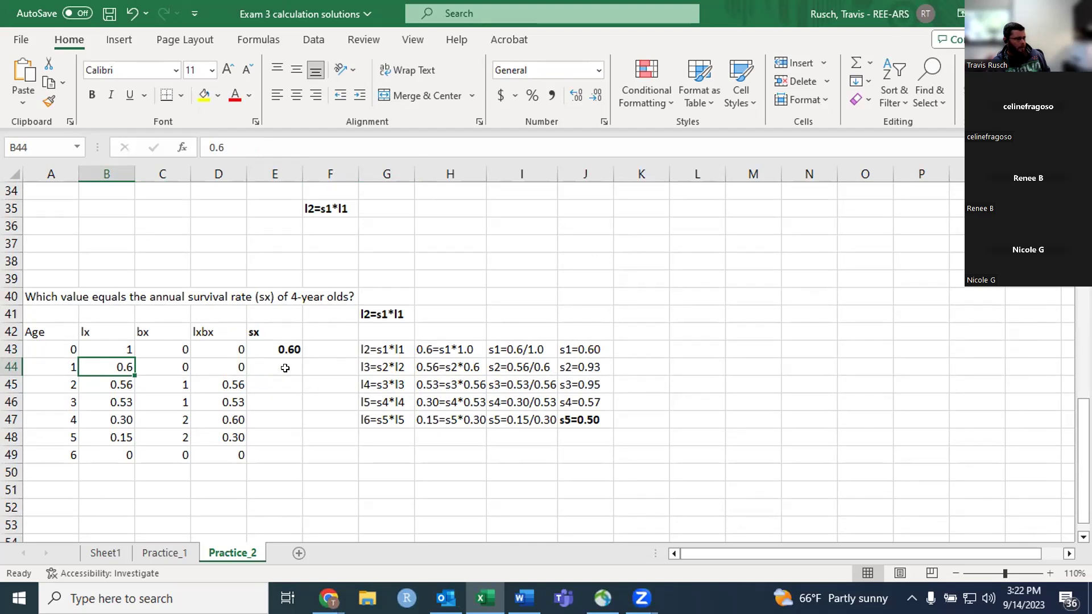
click(560, 368)
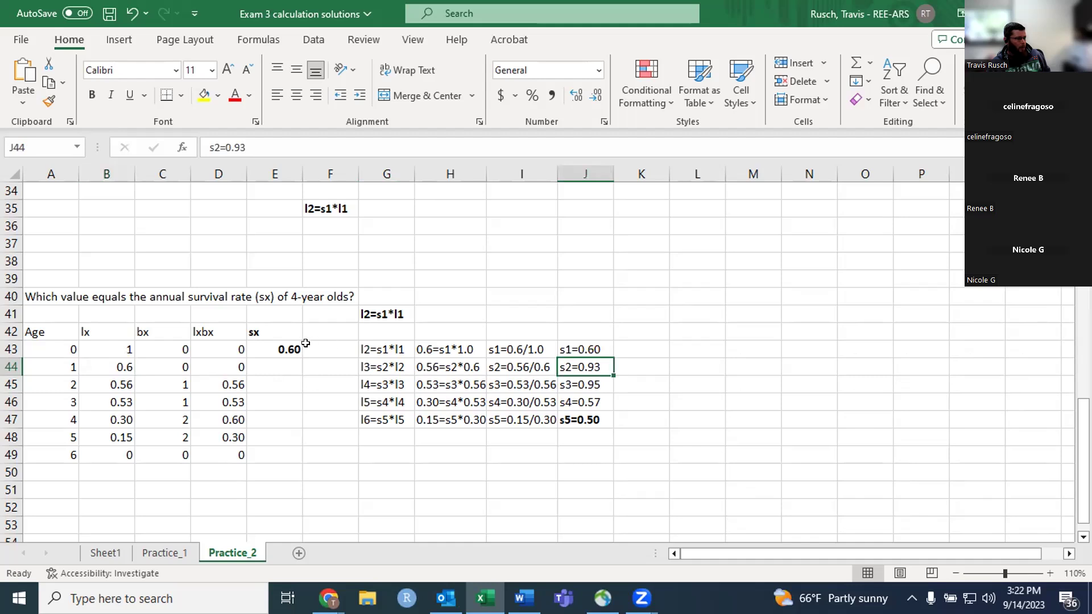
Step: Copy the age 0 sx formula in E43 down to ages 1 through 6, and clear the age 6 cell E49
click(288, 347)
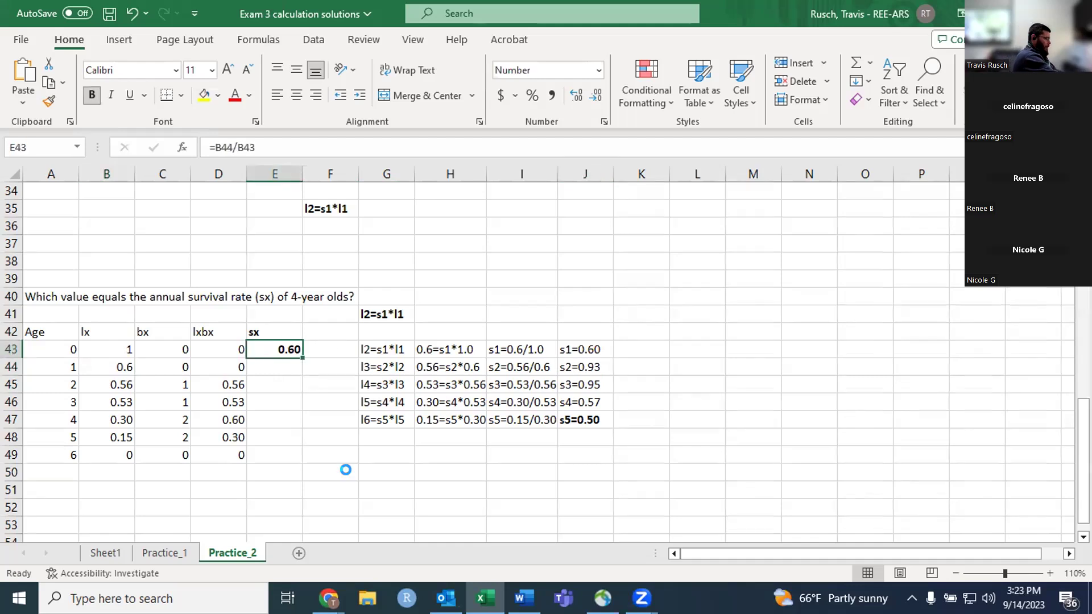
key(ctrl+c)
key(Down)
key(ctrl+v)
key(Down)
key(ctrl+v)
key(Down)
key(ctrl+v)
key(Down)
key(ctrl+v)
key(Down)
key(ctrl+v)
key(Down)
key(ctrl+v)
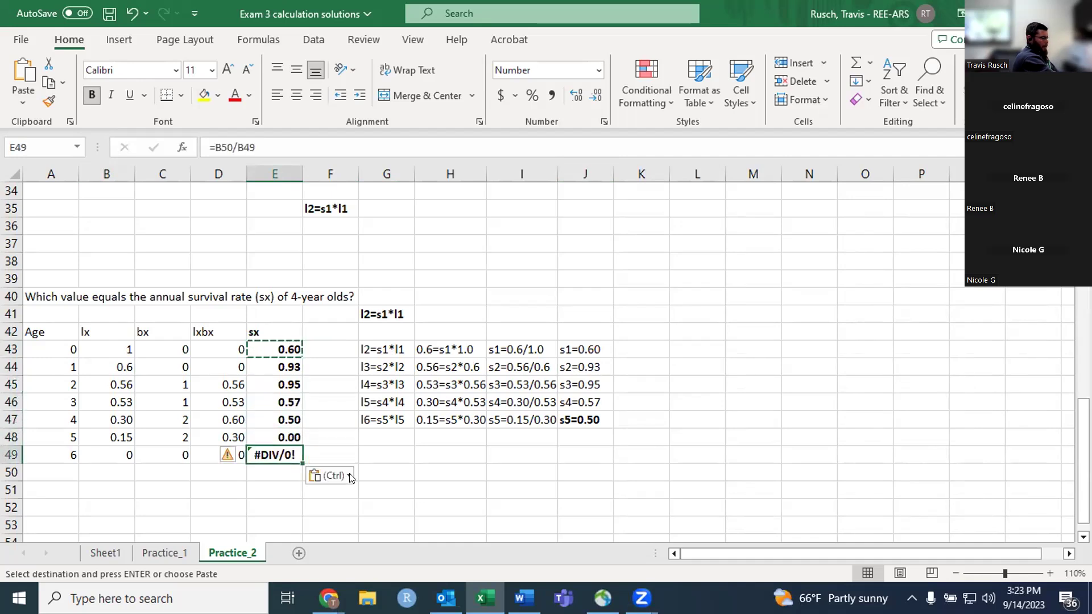
key(Delete)
key(Up)
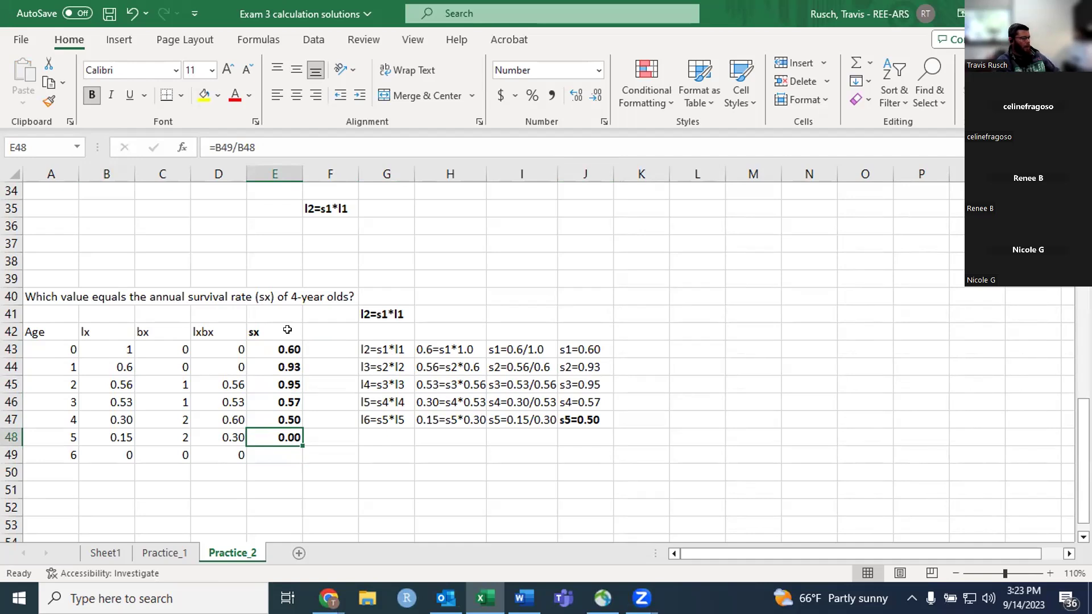
Step: Inspect the sx formula for 4-year-olds in E47 and review the sx column up to its header
key(Up)
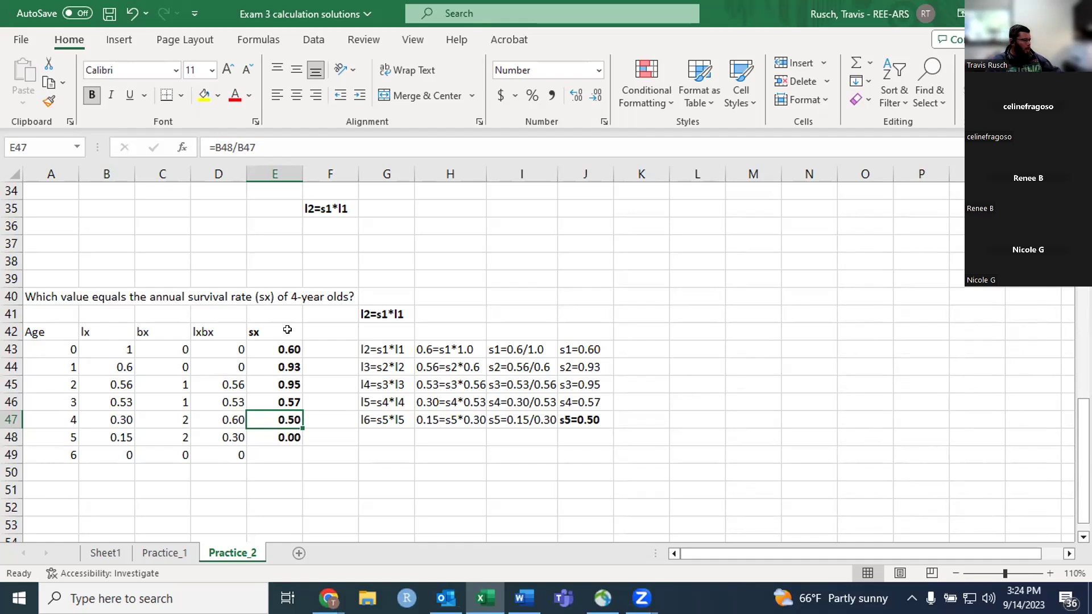
key(Up)
key(Up)
key(Up)
key(Up)
key(Up)
Step: Trace the Age column from age 0 in A43 down to age 6 and back, relating the age classes to the s1 to s5 numbering
key(Down)
key(Left)
key(Left)
key(Left)
key(Left)
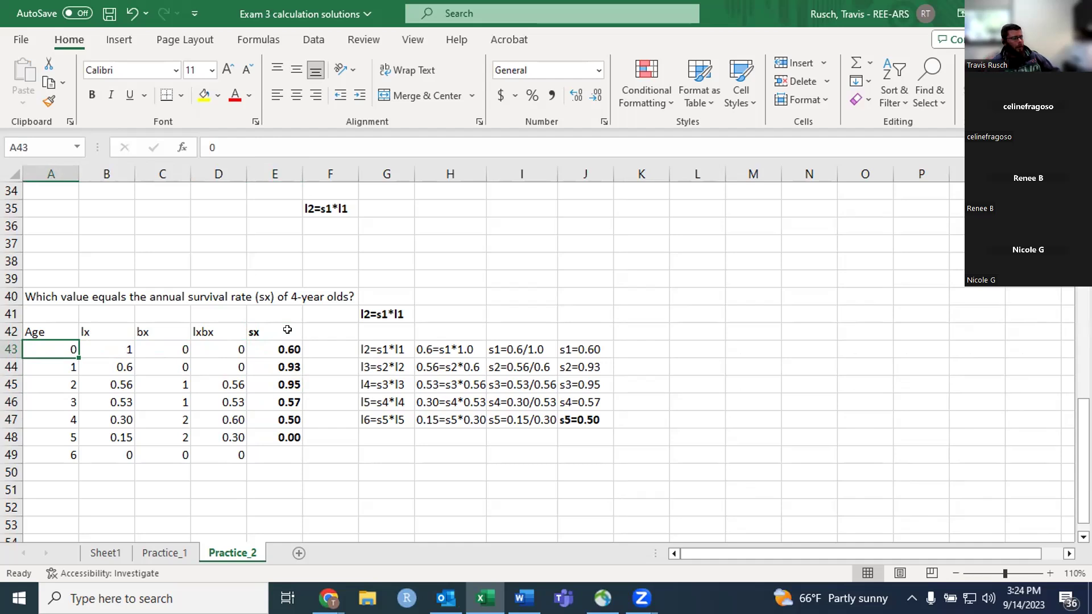
key(Down)
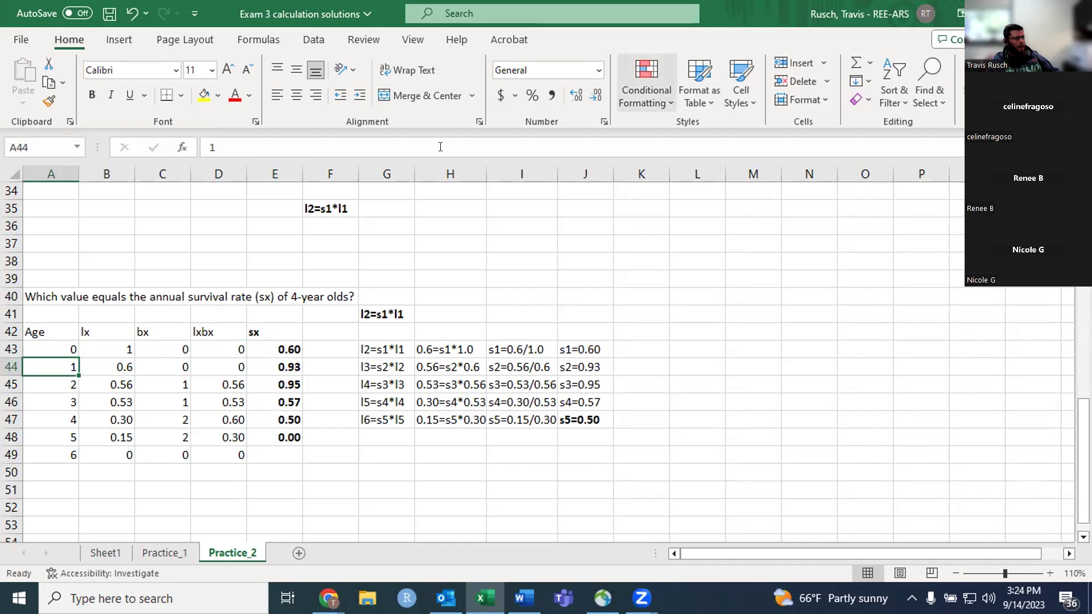
key(Up)
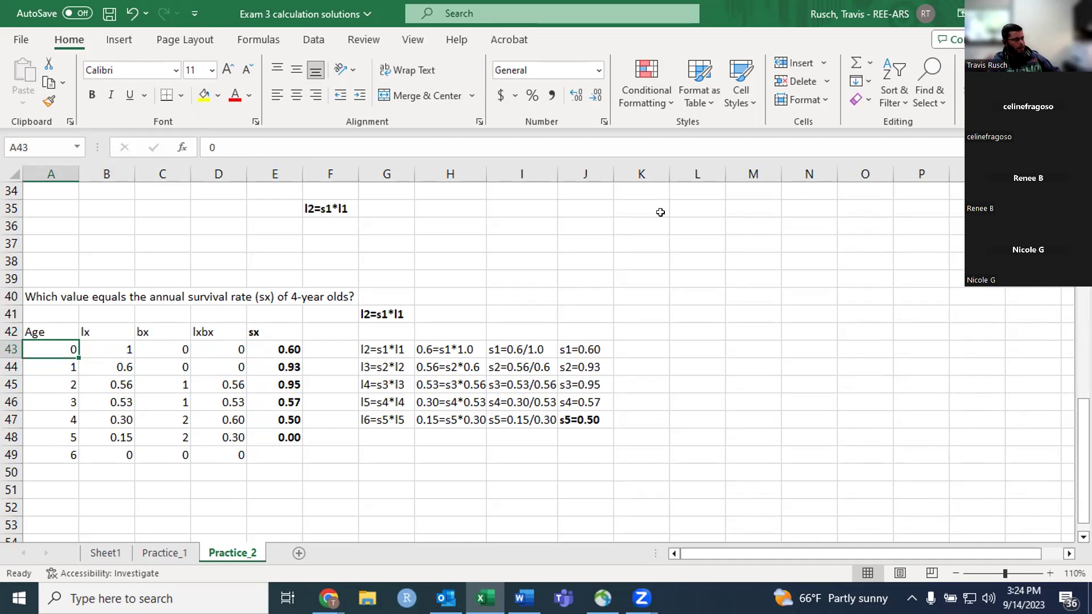
key(Down)
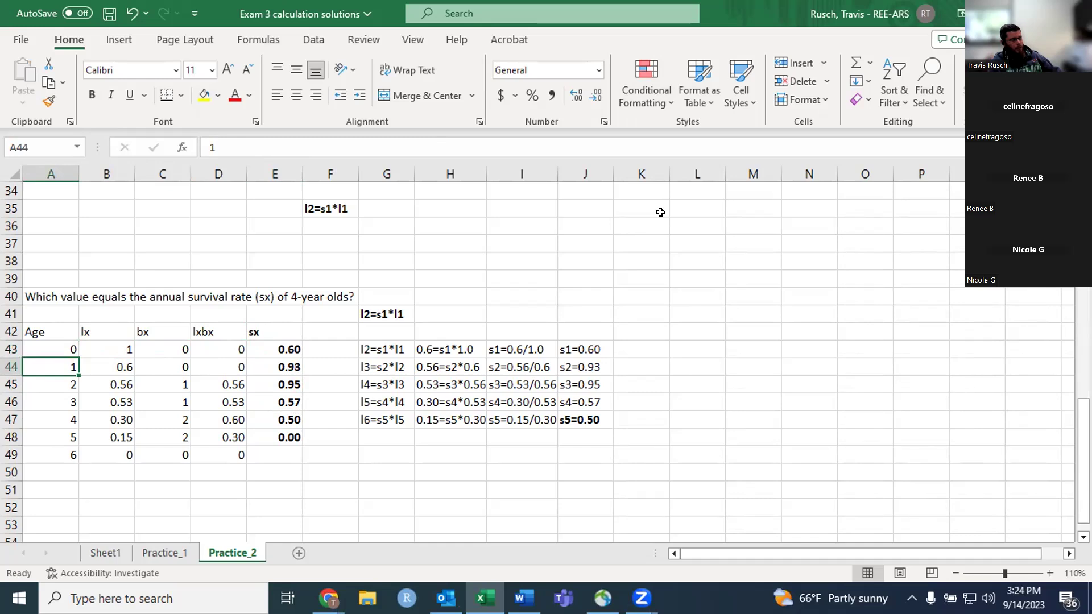
key(Down)
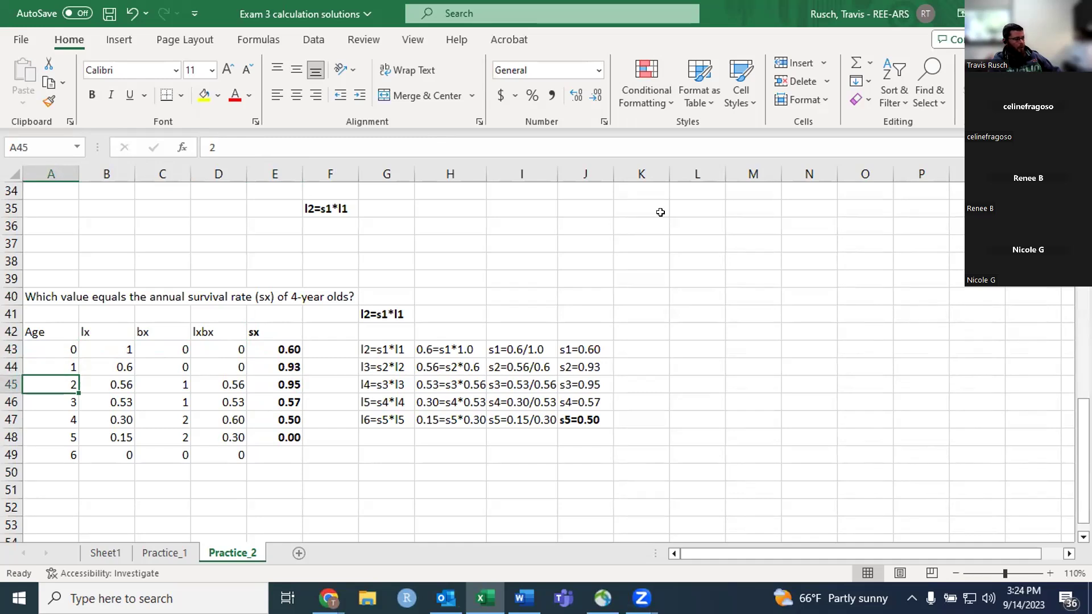
key(Down)
key(Down)
key(Down)
key(Down)
key(Up)
key(Up)
key(Up)
key(Up)
key(Up)
key(Up)
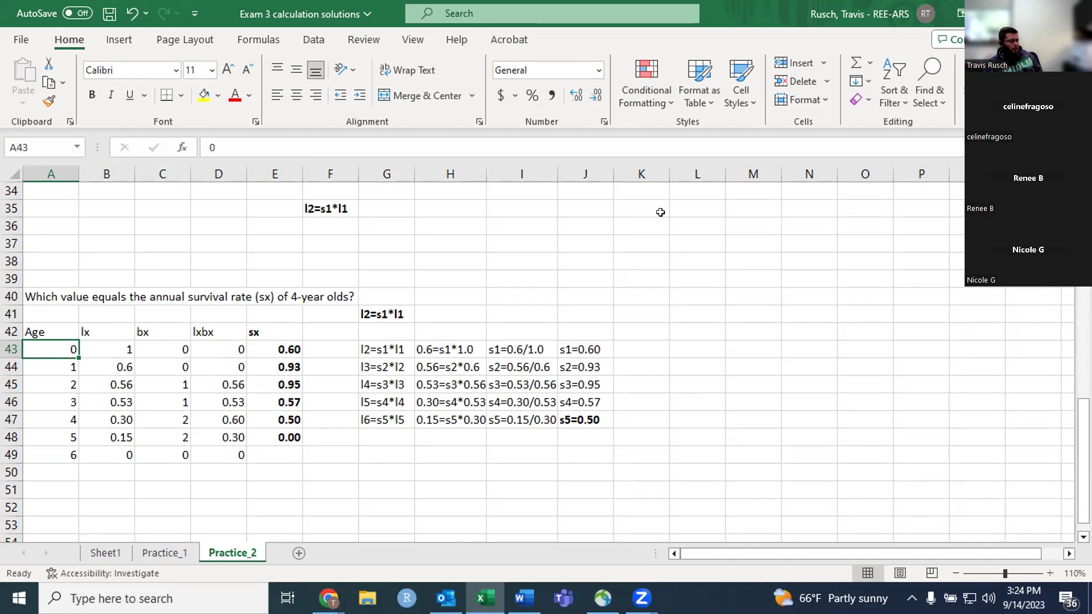
Step: Stop sharing the screen and return to the Zoom meeting's participant gallery
scroll(467, 329, down, 1)
scroll(467, 329, up, 1)
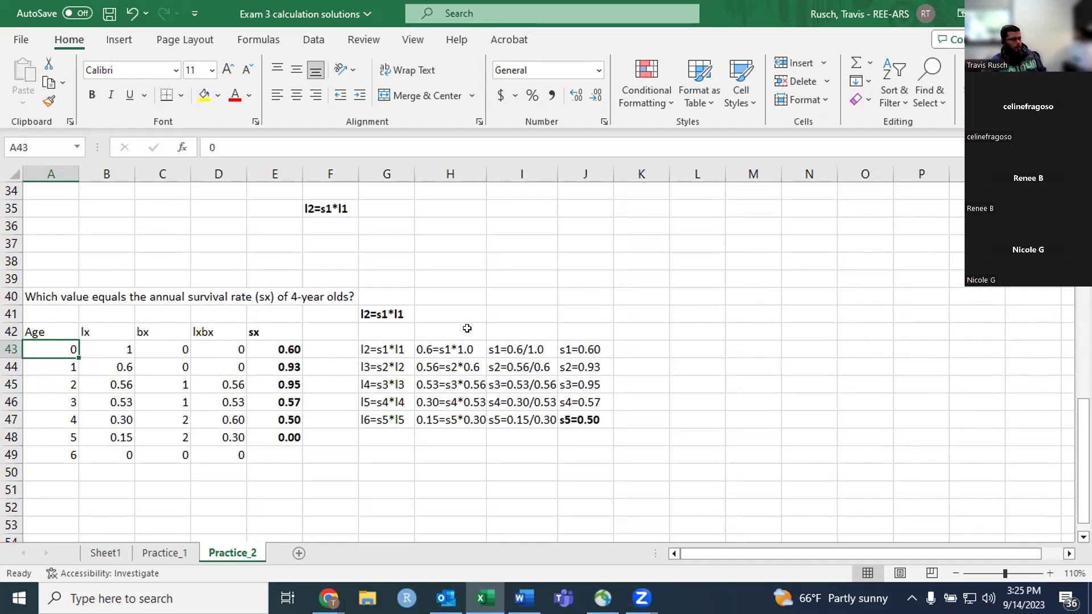
click(628, 19)
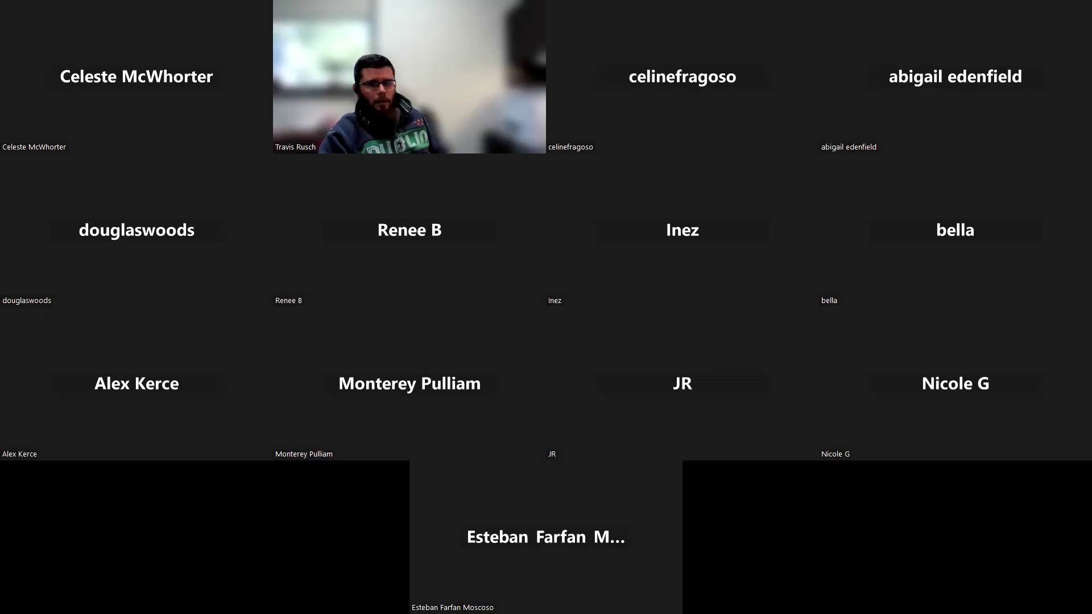